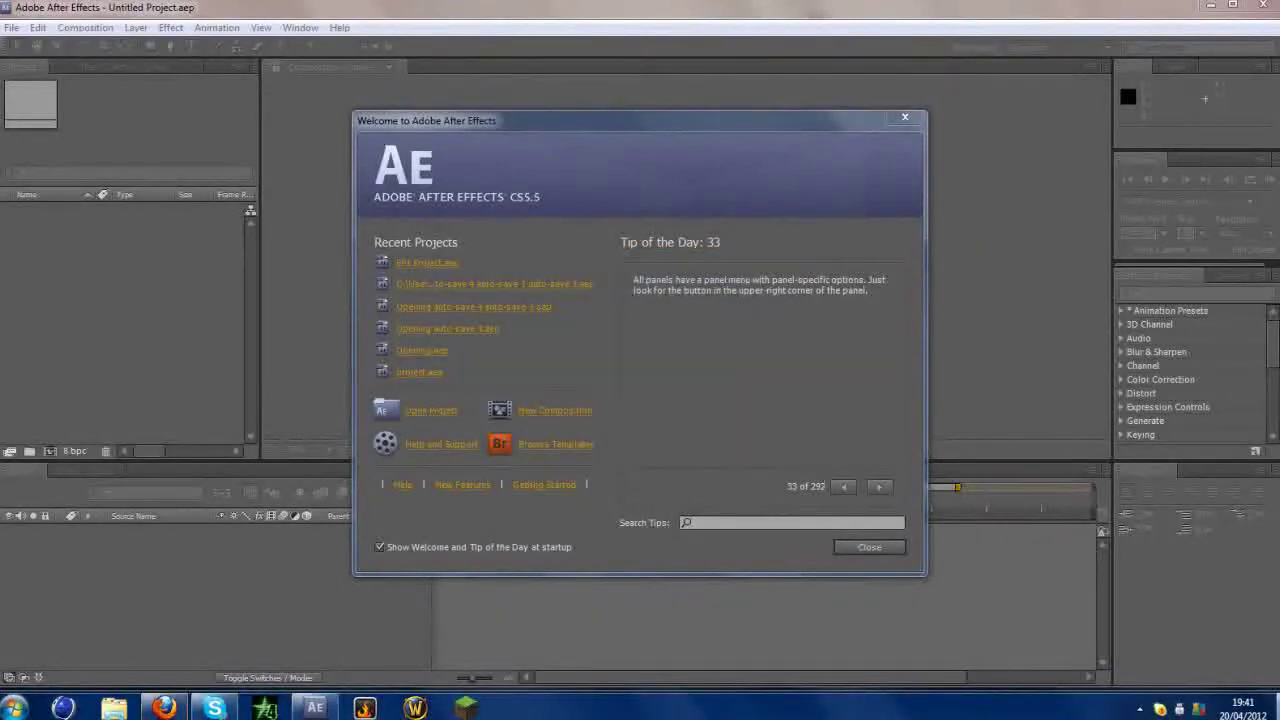
Show the desktop and turn on the desktop icons
key(super+d)
right_click(74, 185)
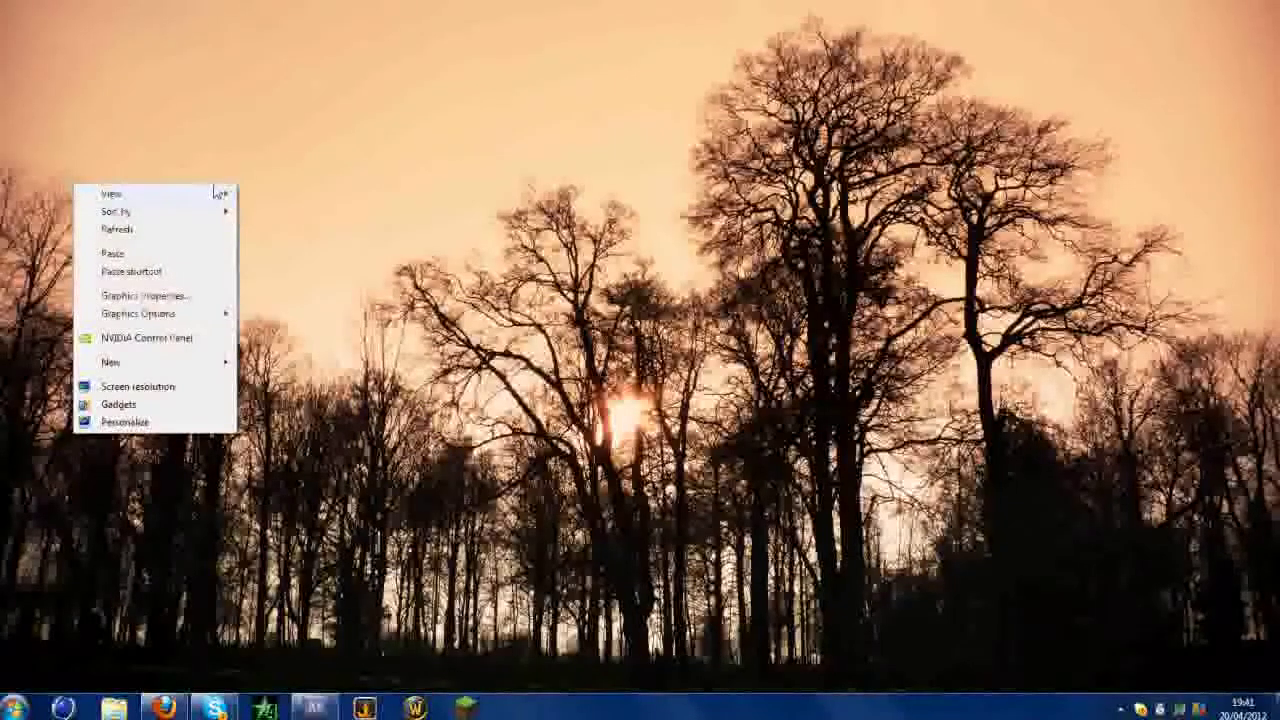
mouse_move(215, 193)
click(318, 298)
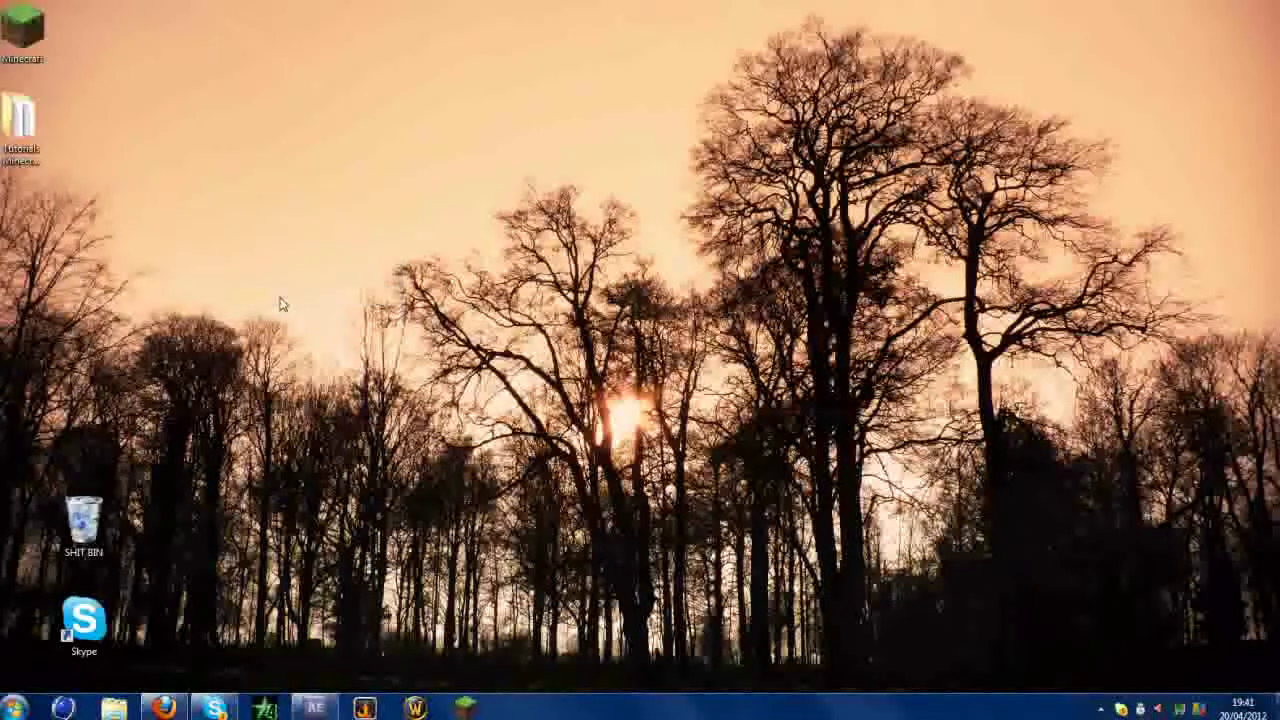
Check Tutorials Minecraft Plugins > plugins for Multiverse-Core, then close it and return to Firefox
double_click(14, 148)
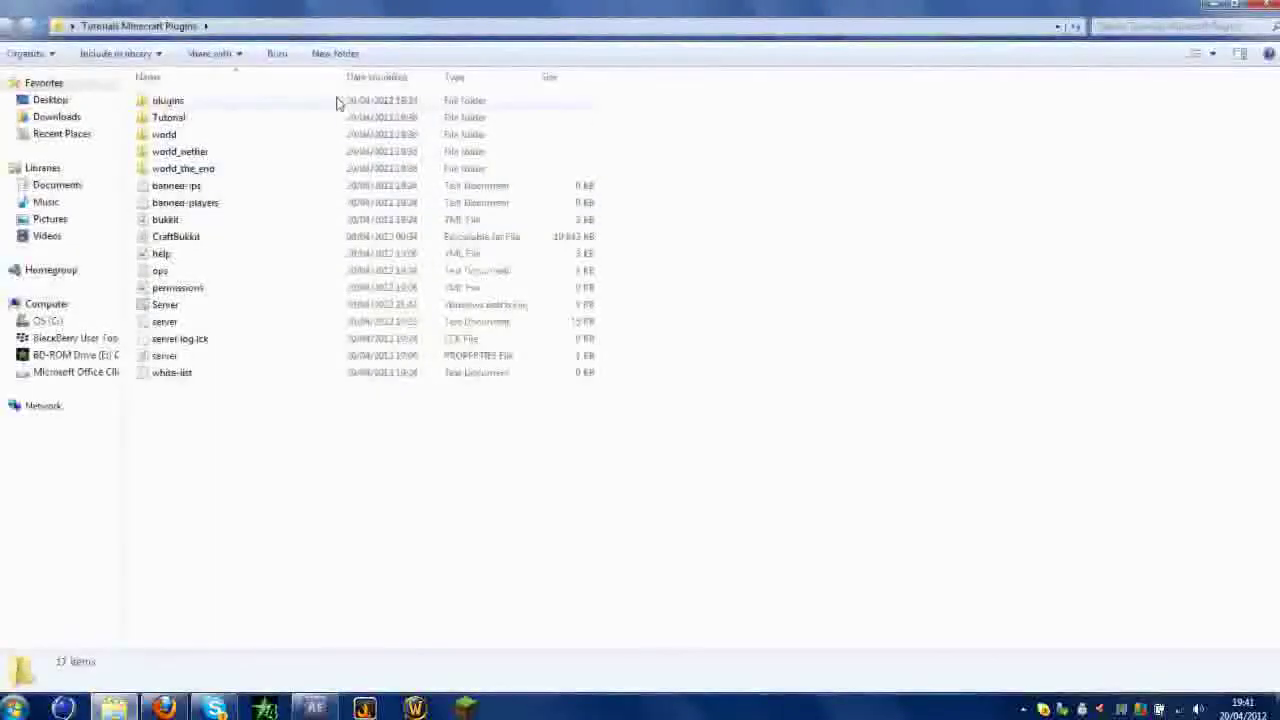
double_click(337, 101)
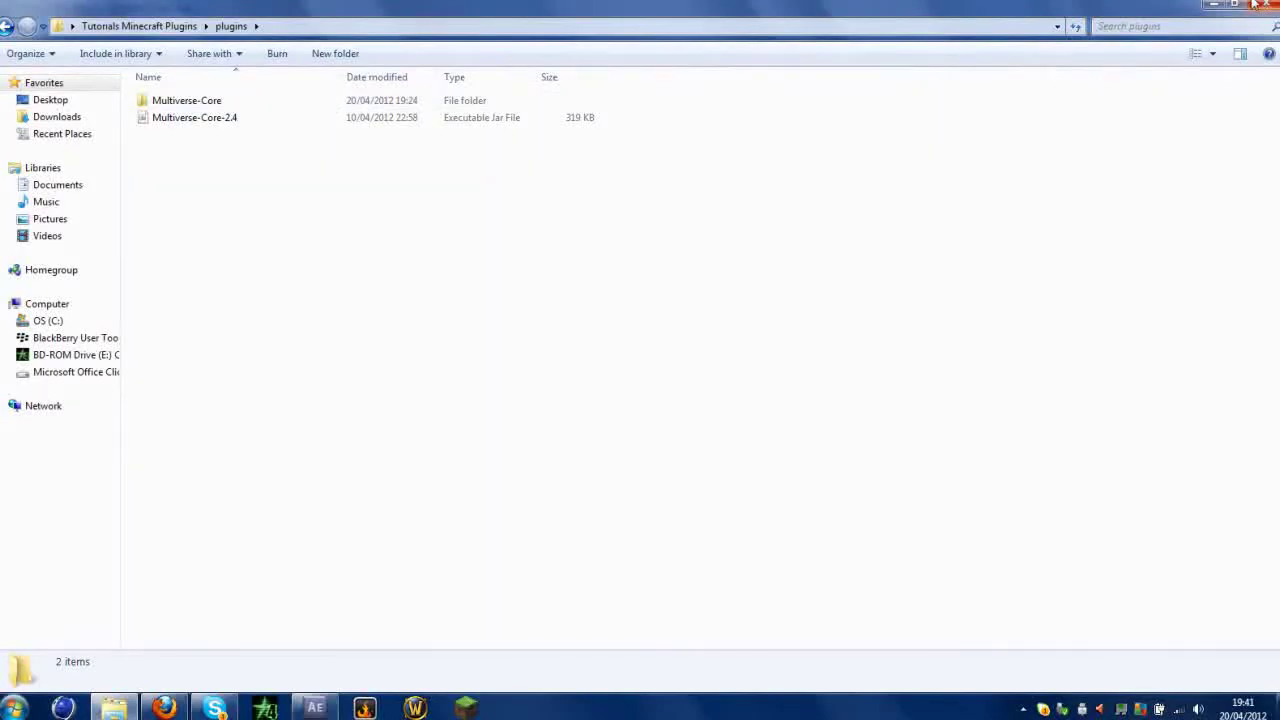
click(1213, 4)
click(162, 708)
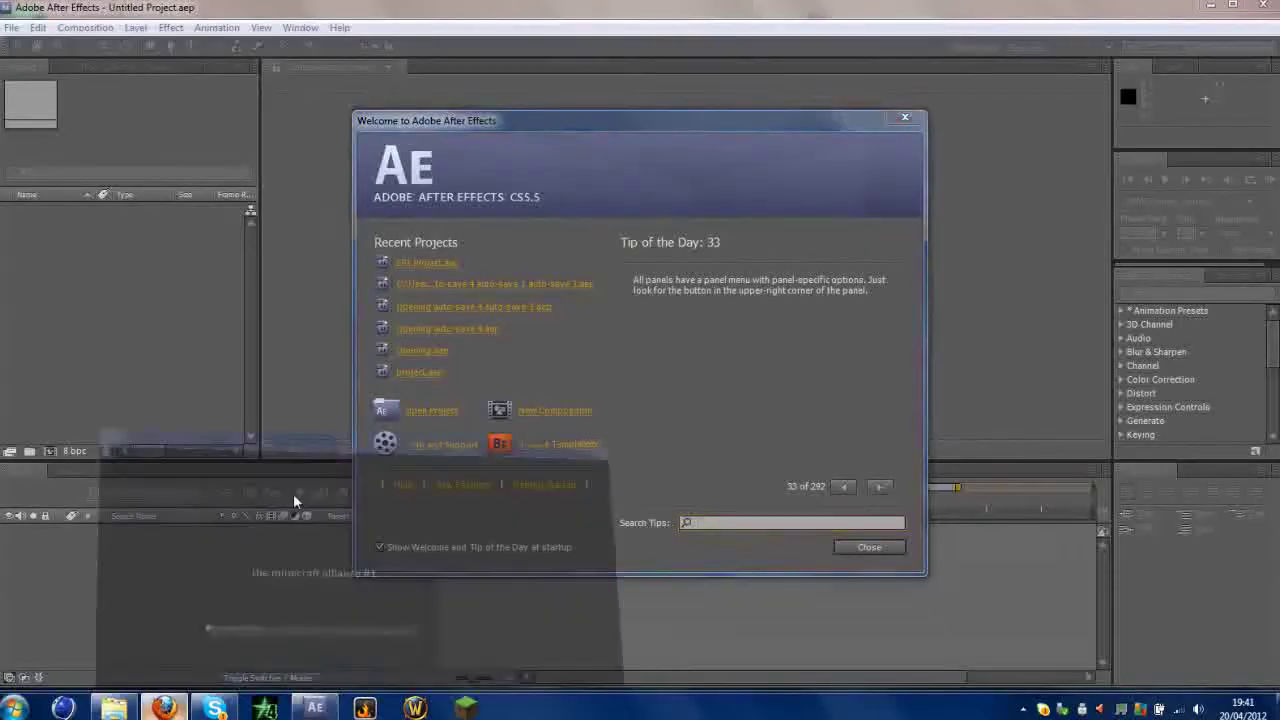
Scroll through the Multiverse-Core plugin page on BukkitDev
click(162, 7)
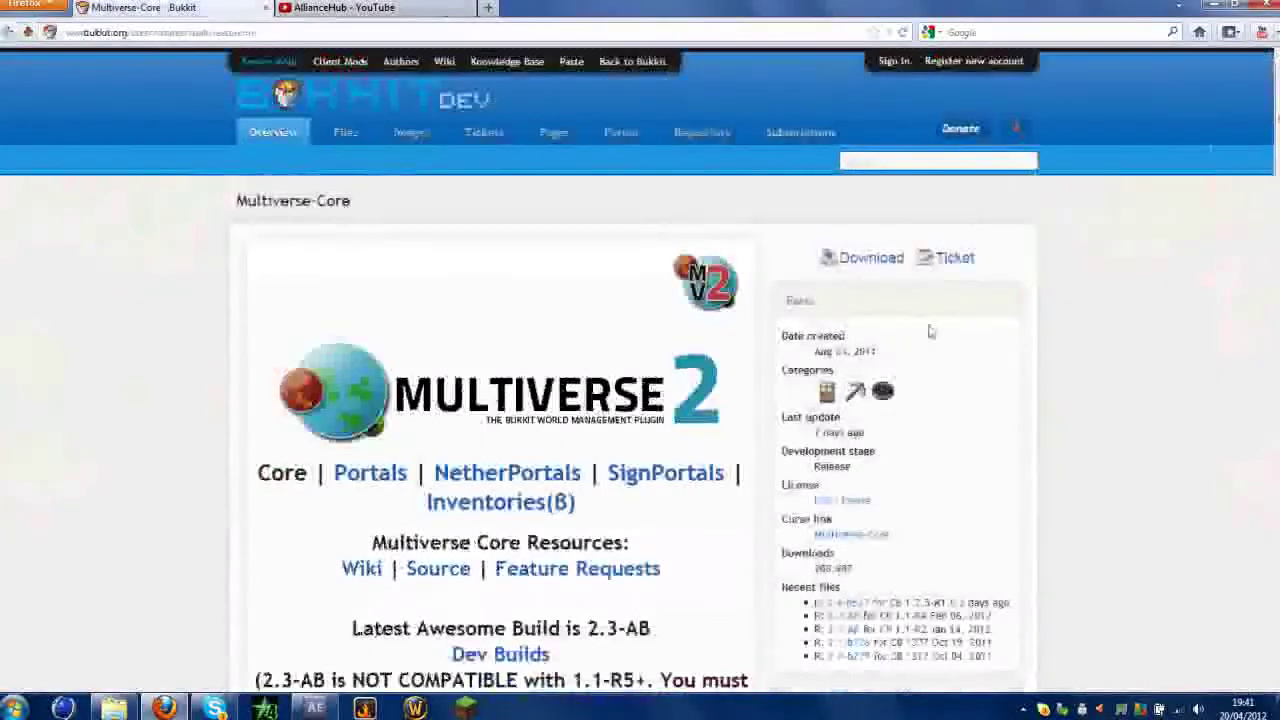
scroll(300, 405, down, 1)
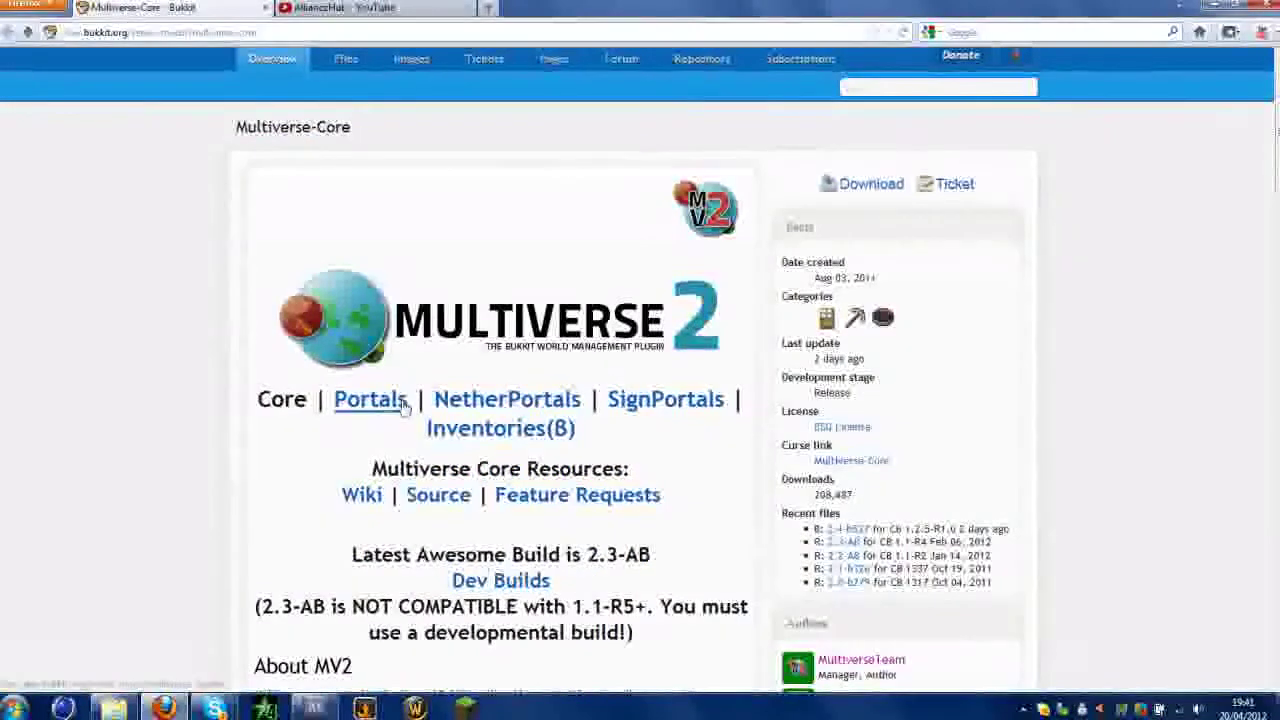
scroll(864, 500, down, 8)
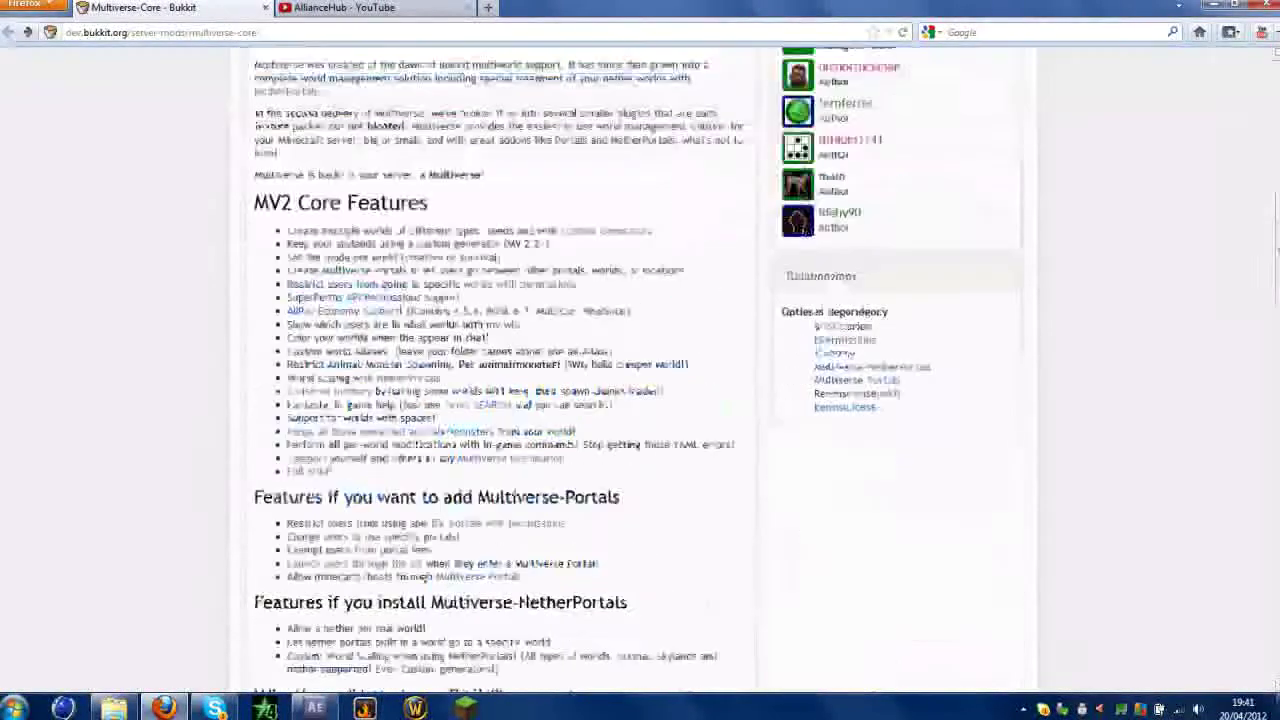
scroll(864, 500, up, 6)
scroll(636, 370, up, 2)
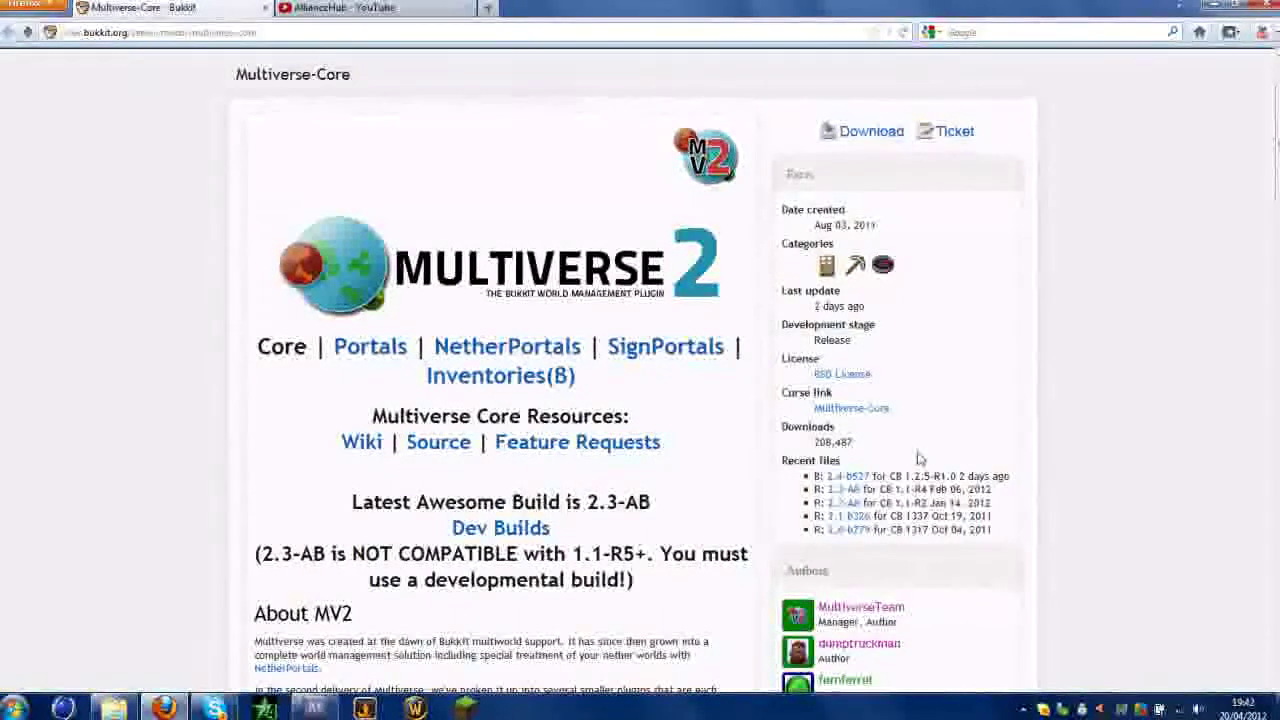
Download the 2.4-b527 build, view the main download page, then close the Multiverse-Core tab
click(848, 477)
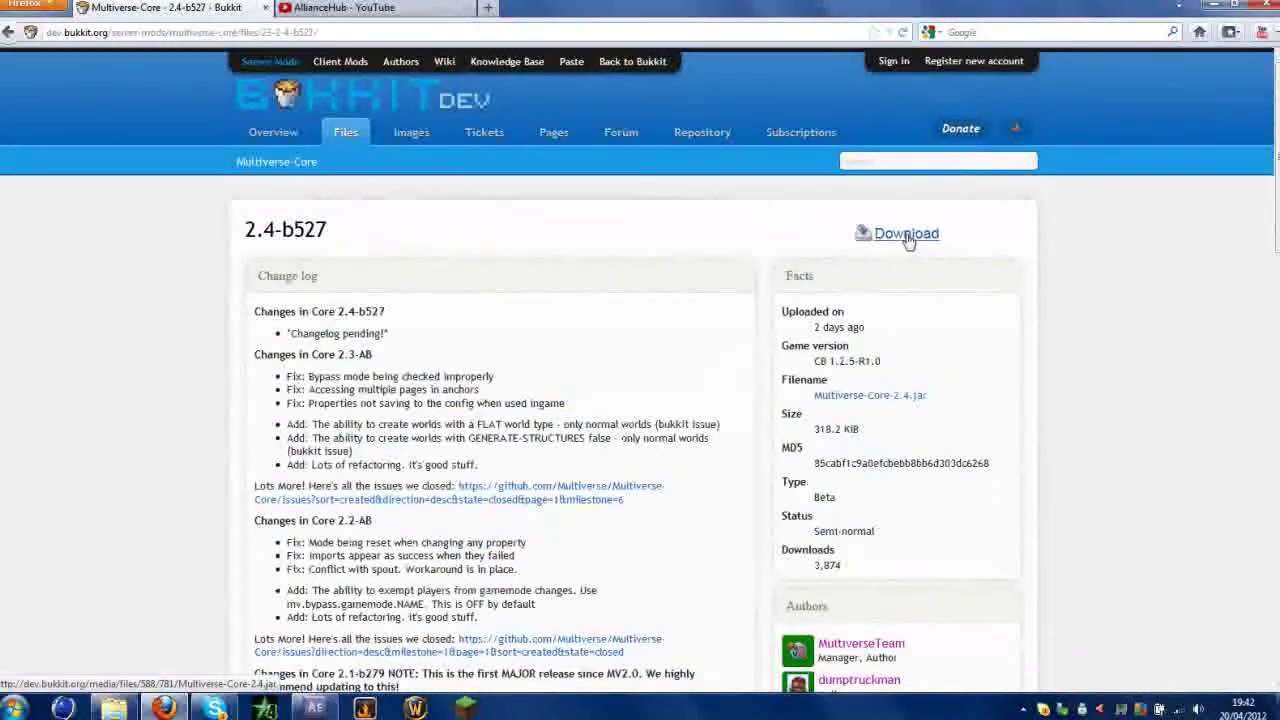
click(906, 236)
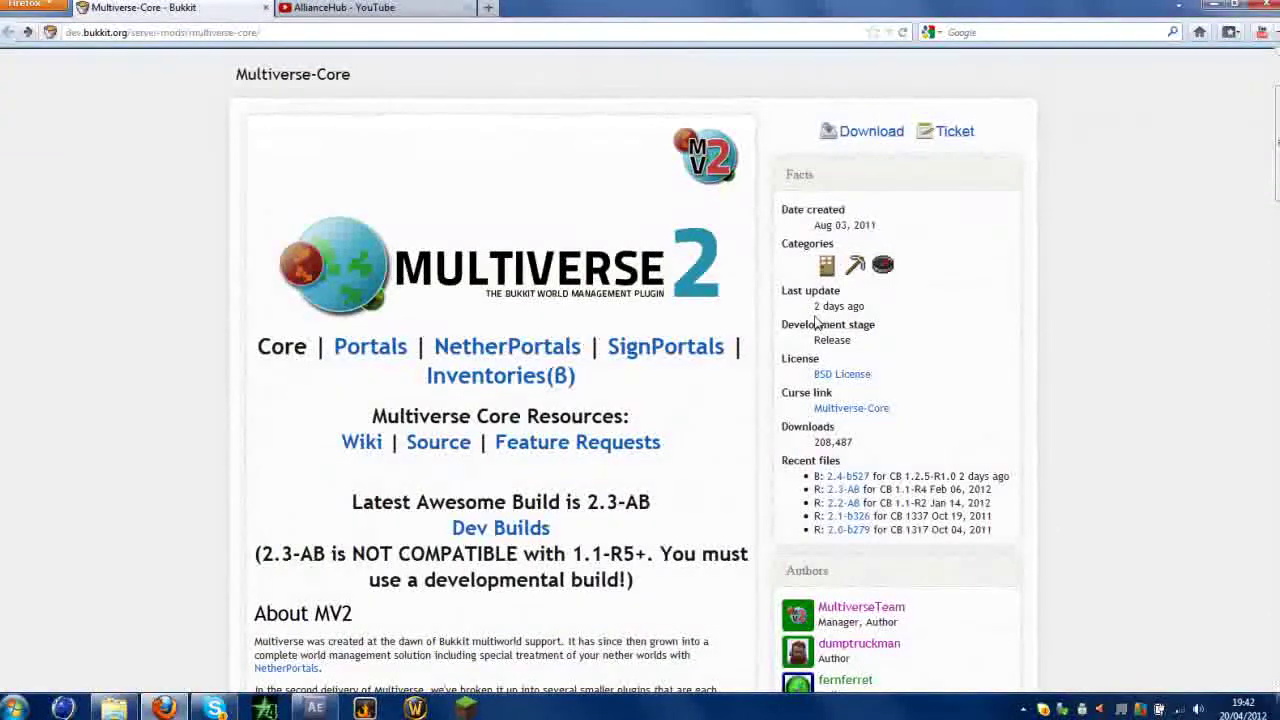
click(848, 134)
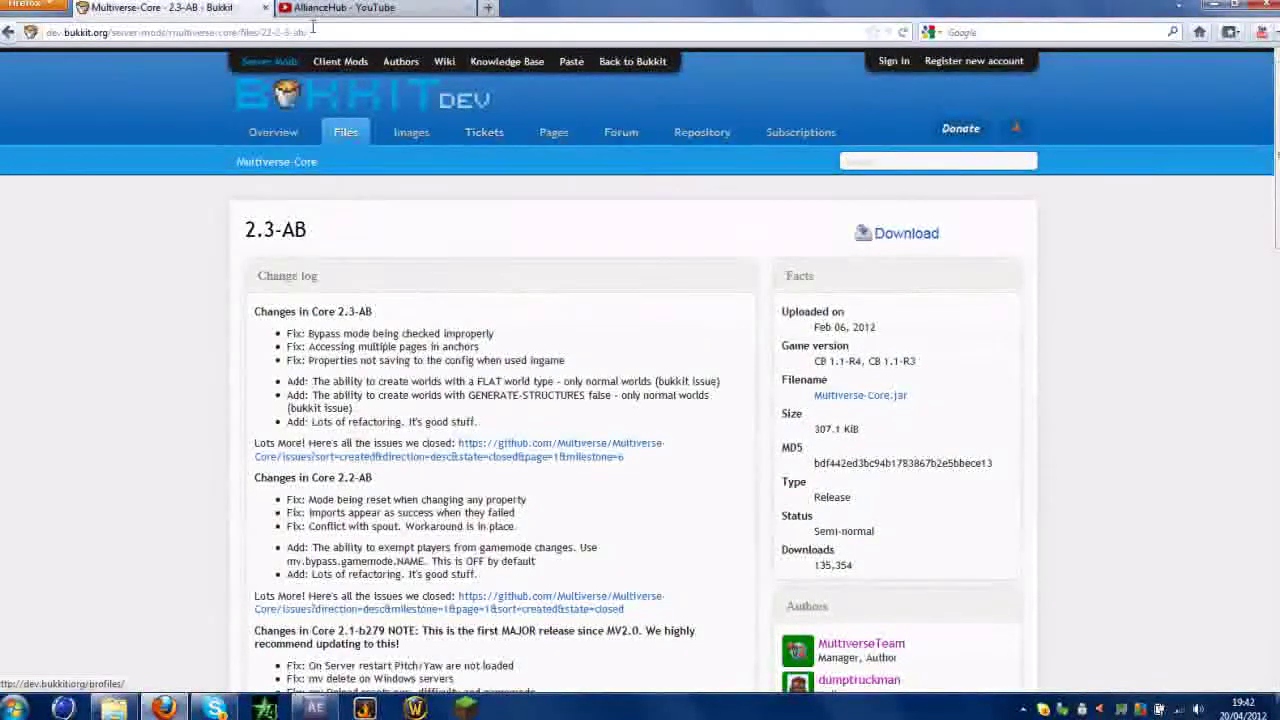
click(265, 9)
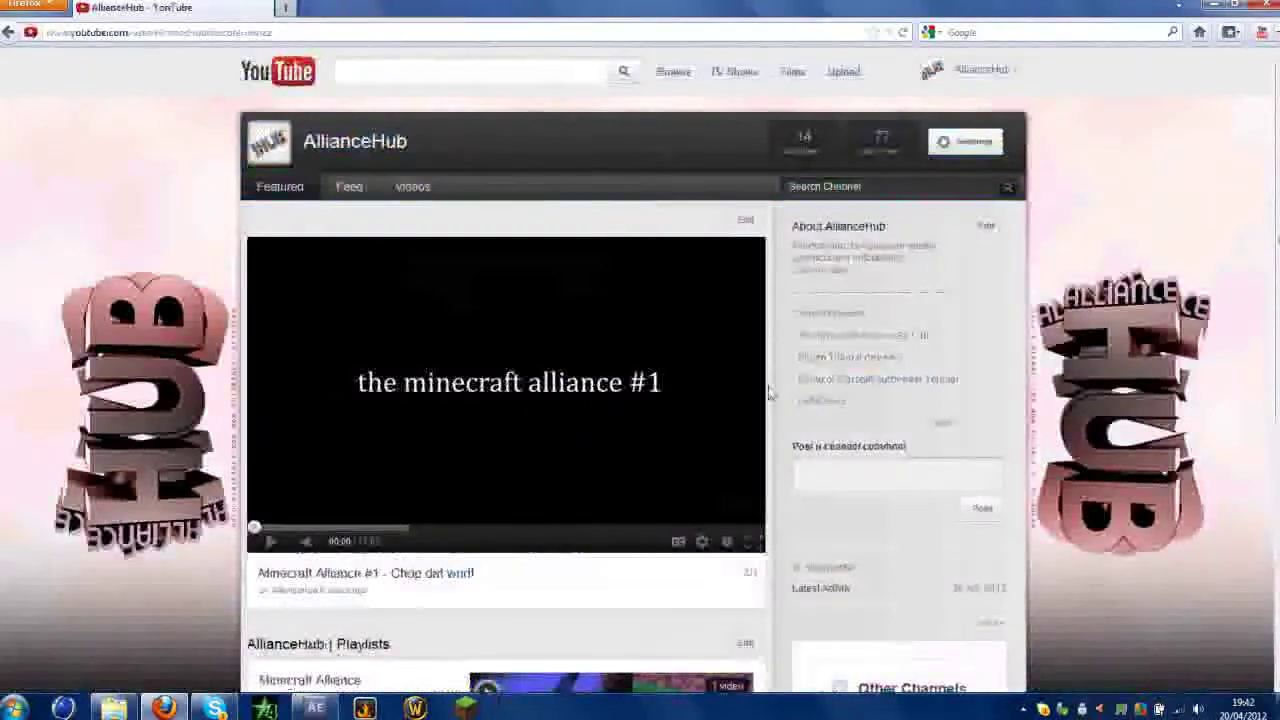
Reopen the server's plugins folder showing Multiverse-Core and its jar, then minimize it
click(164, 708)
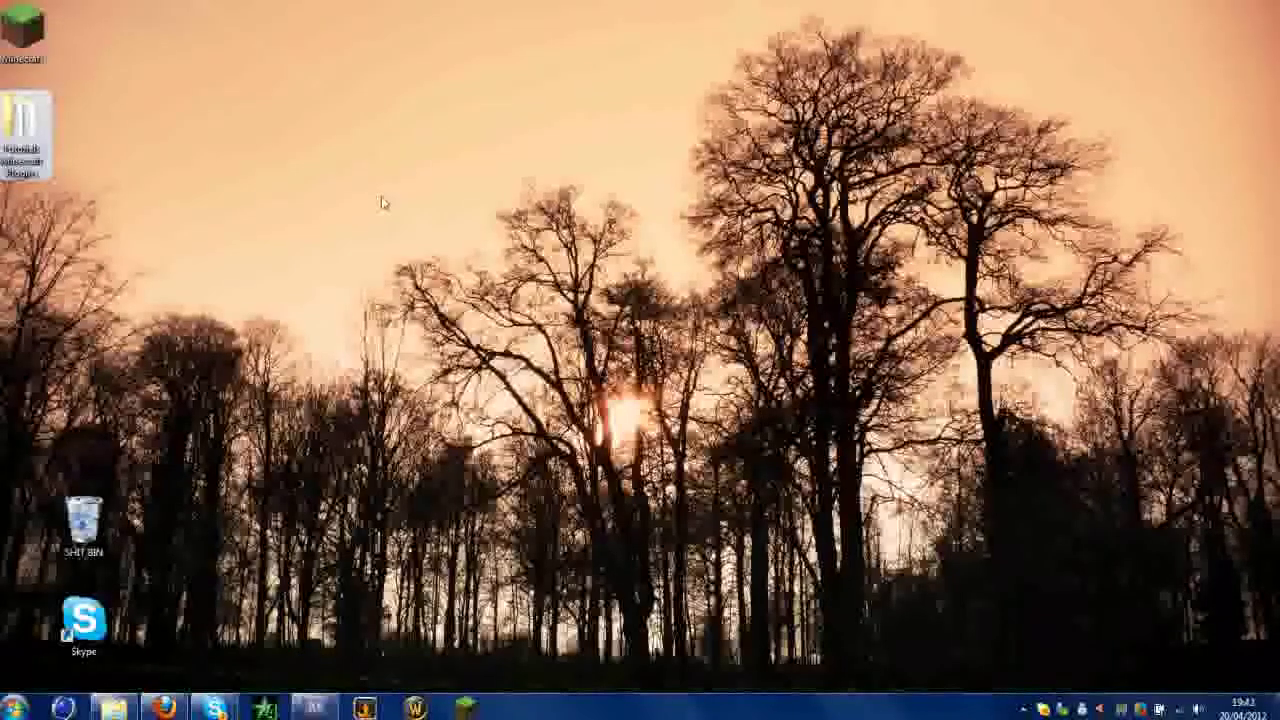
double_click(20, 150)
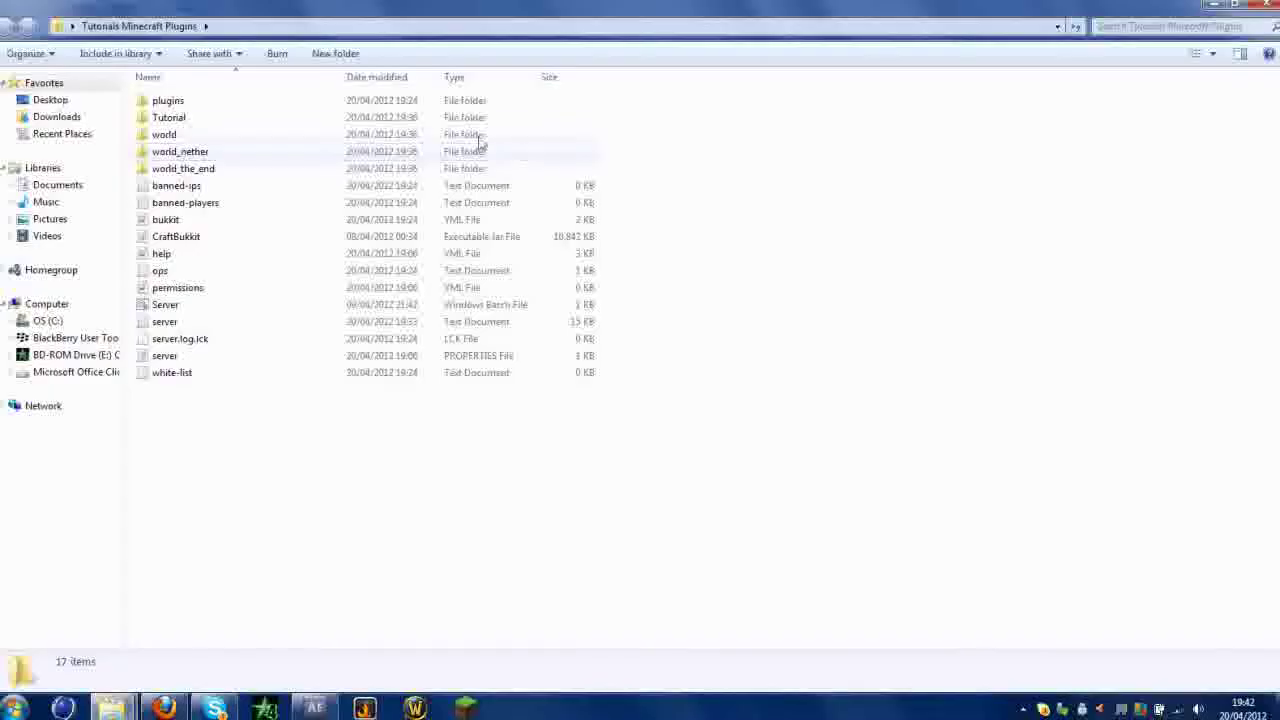
double_click(325, 103)
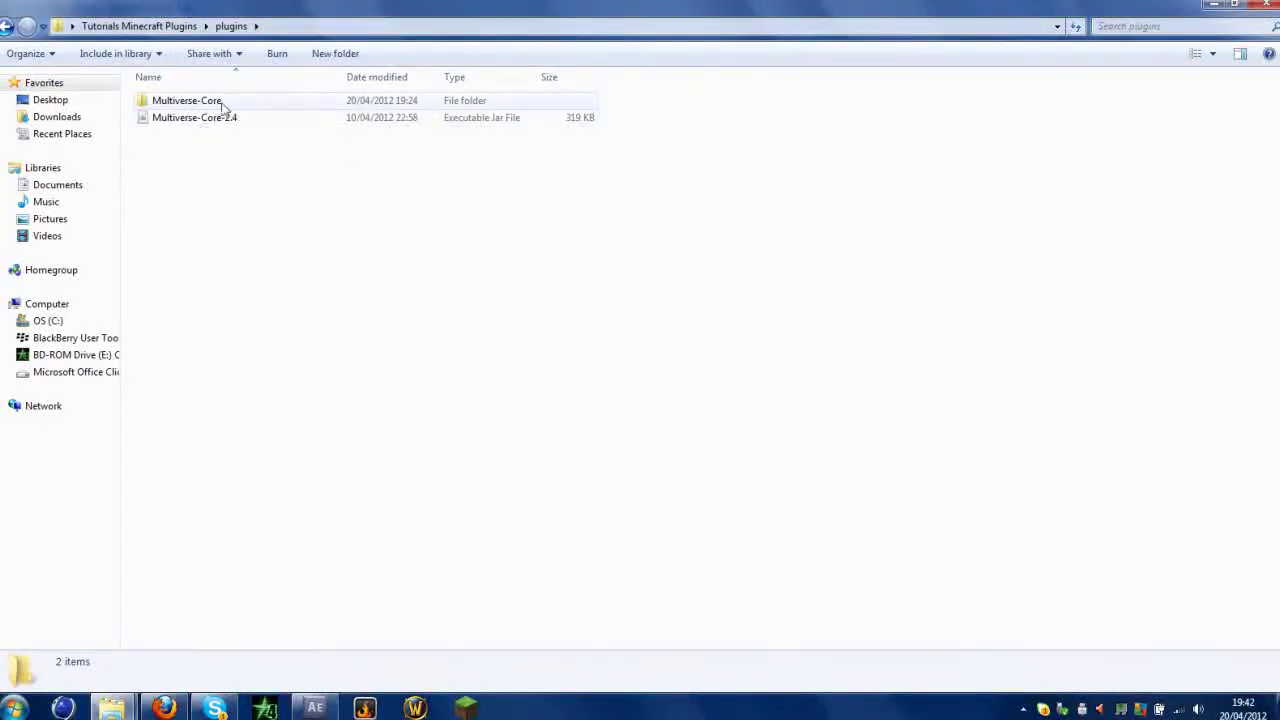
click(315, 708)
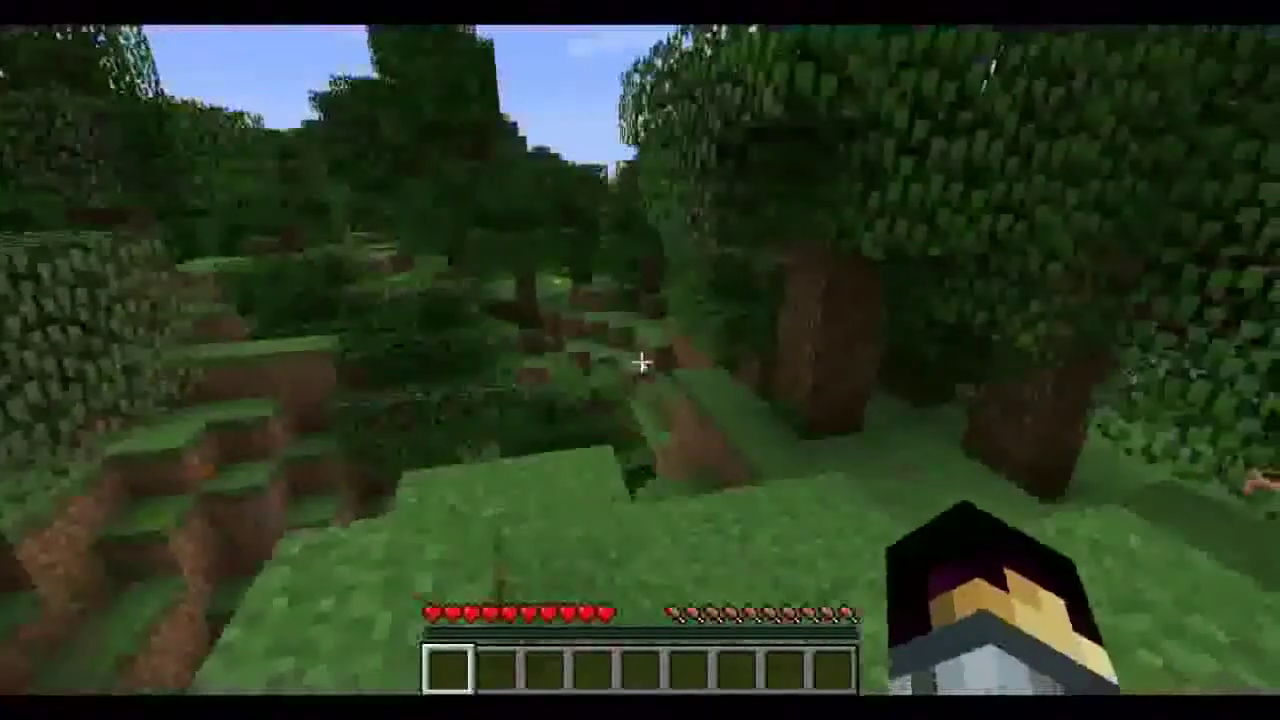
Run /mv in chat to list page 1 of 5 of the Multiverse commands
key(slash)
text(mv)
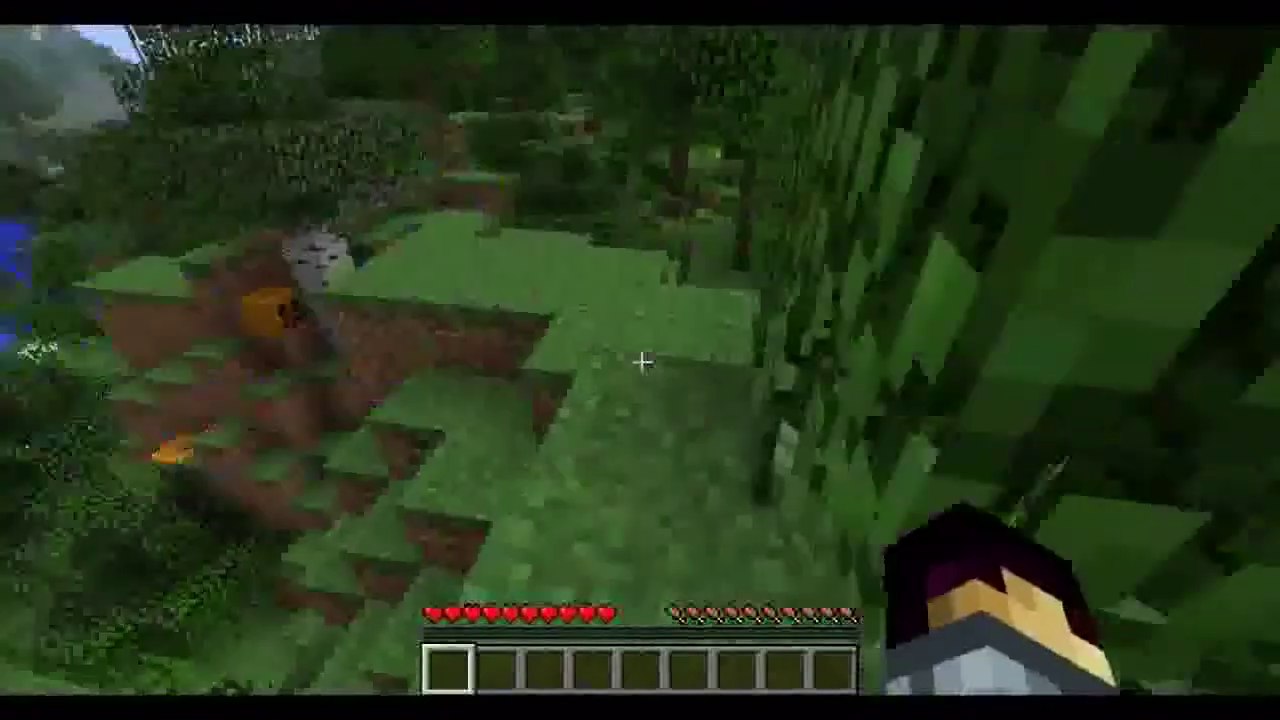
key(t)
key(Escape)
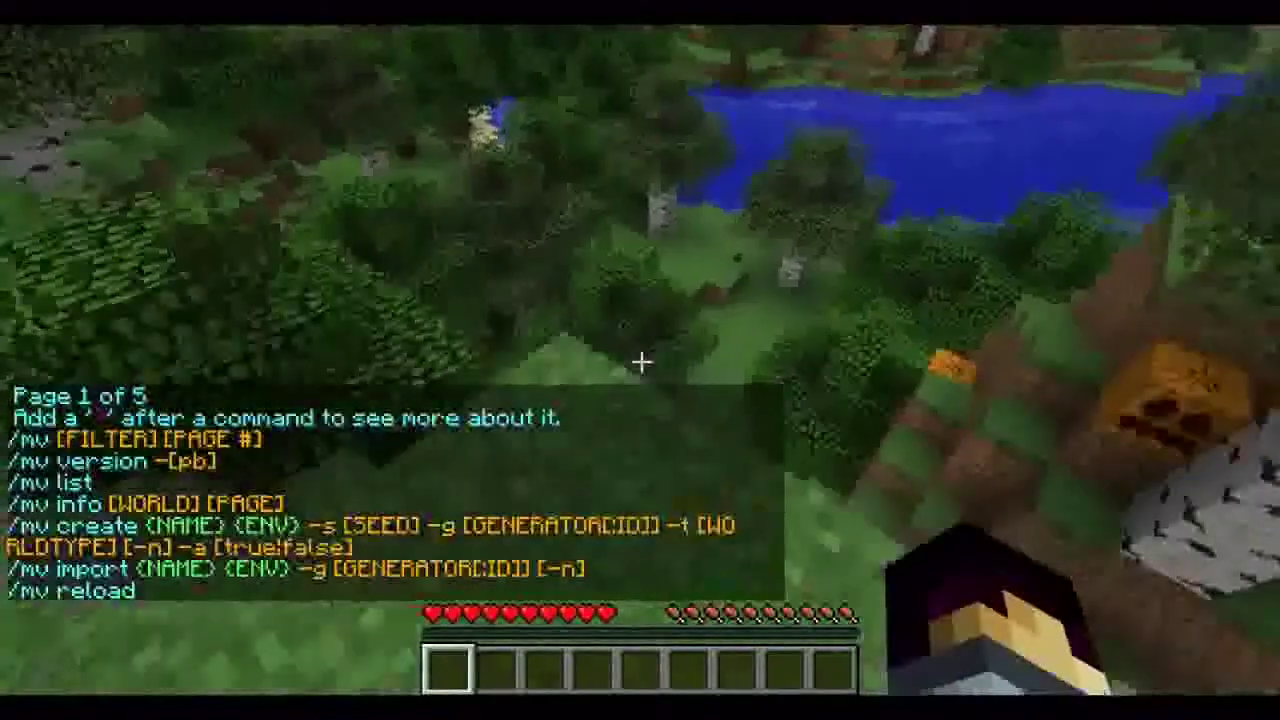
Run /mv help 2, then /mv info to see the world's EASY difficulty
text(/mv hel)
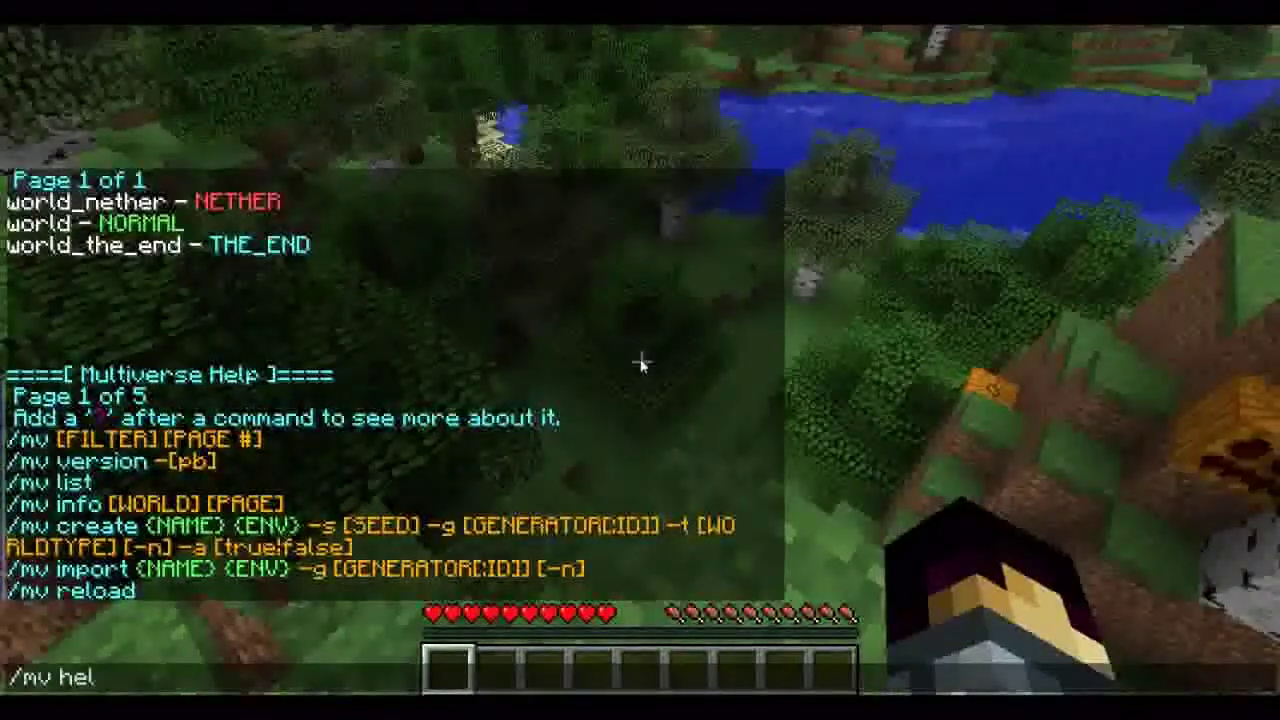
text(p 2)
key(Return)
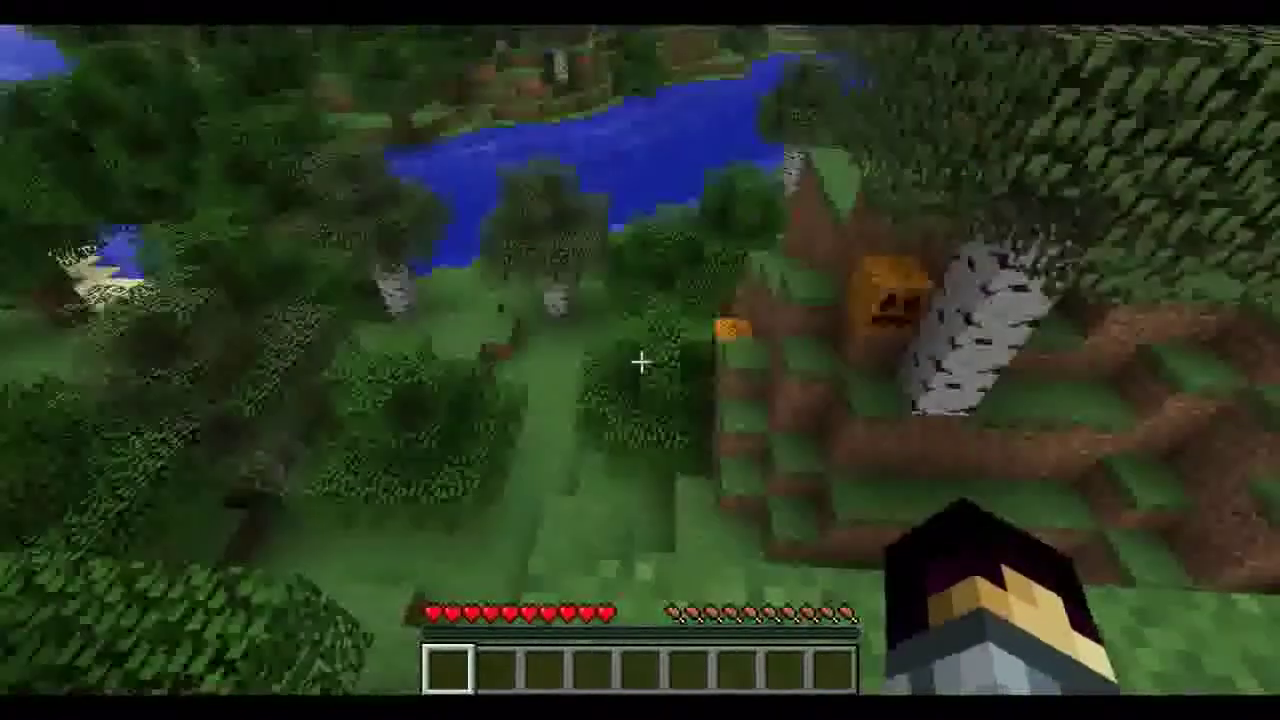
key(slash)
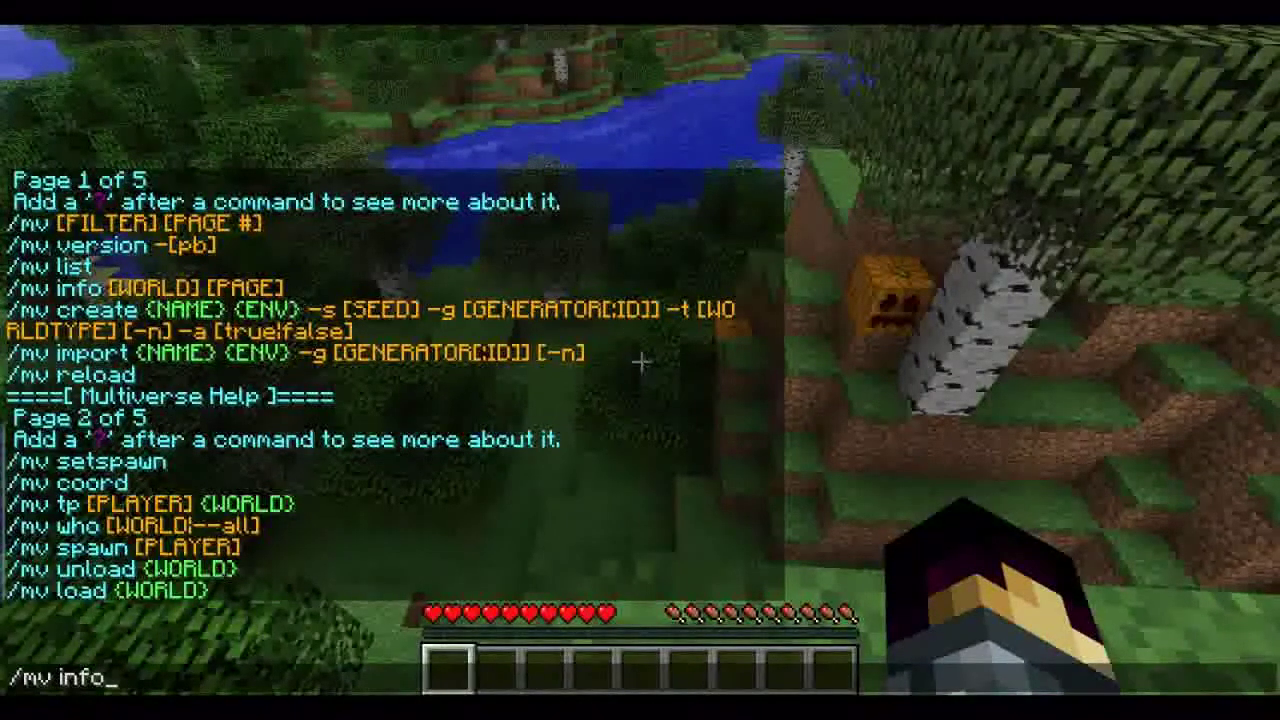
key(Return)
key(t)
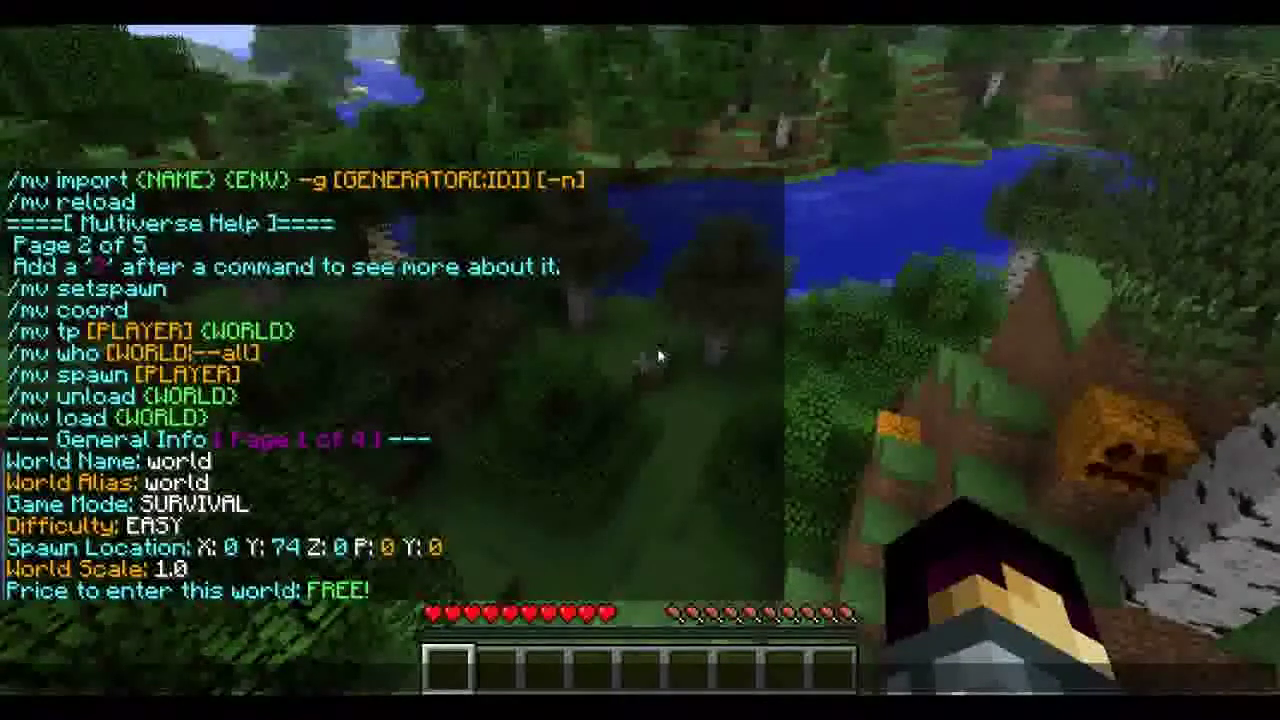
key(Escape)
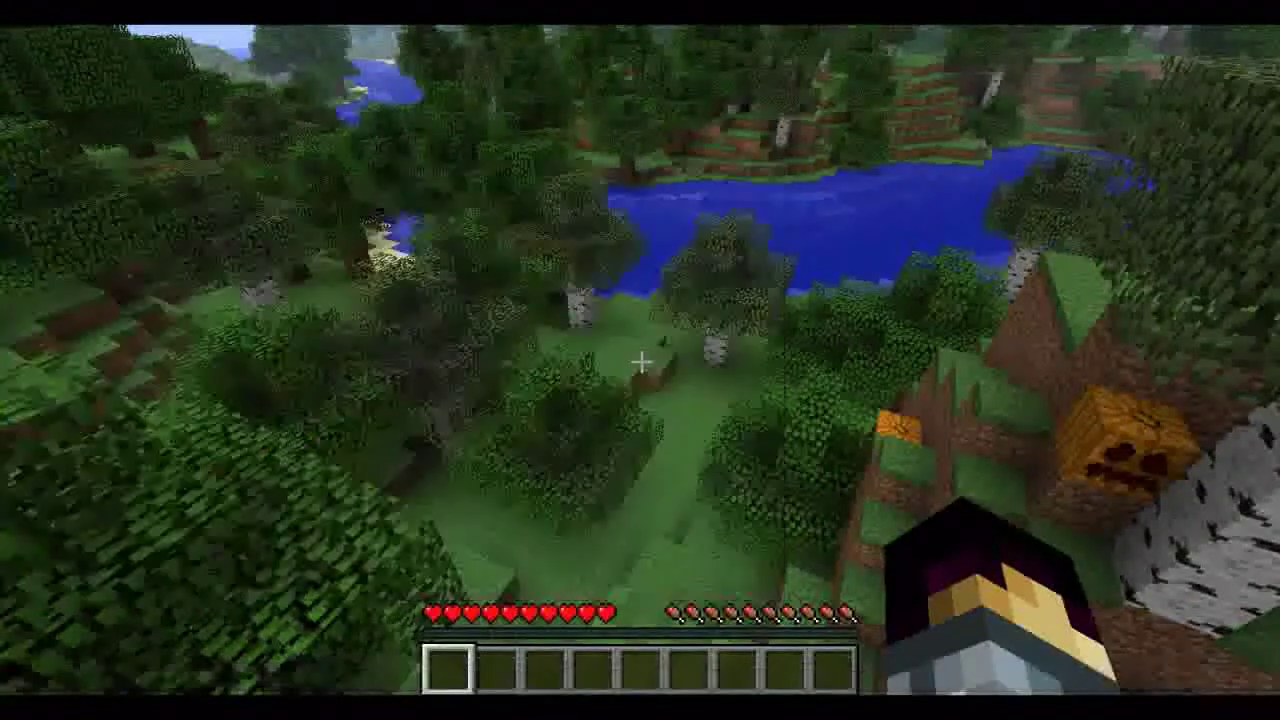
Walk over the hilltop and down toward the lake
mouse_move(640, 361)
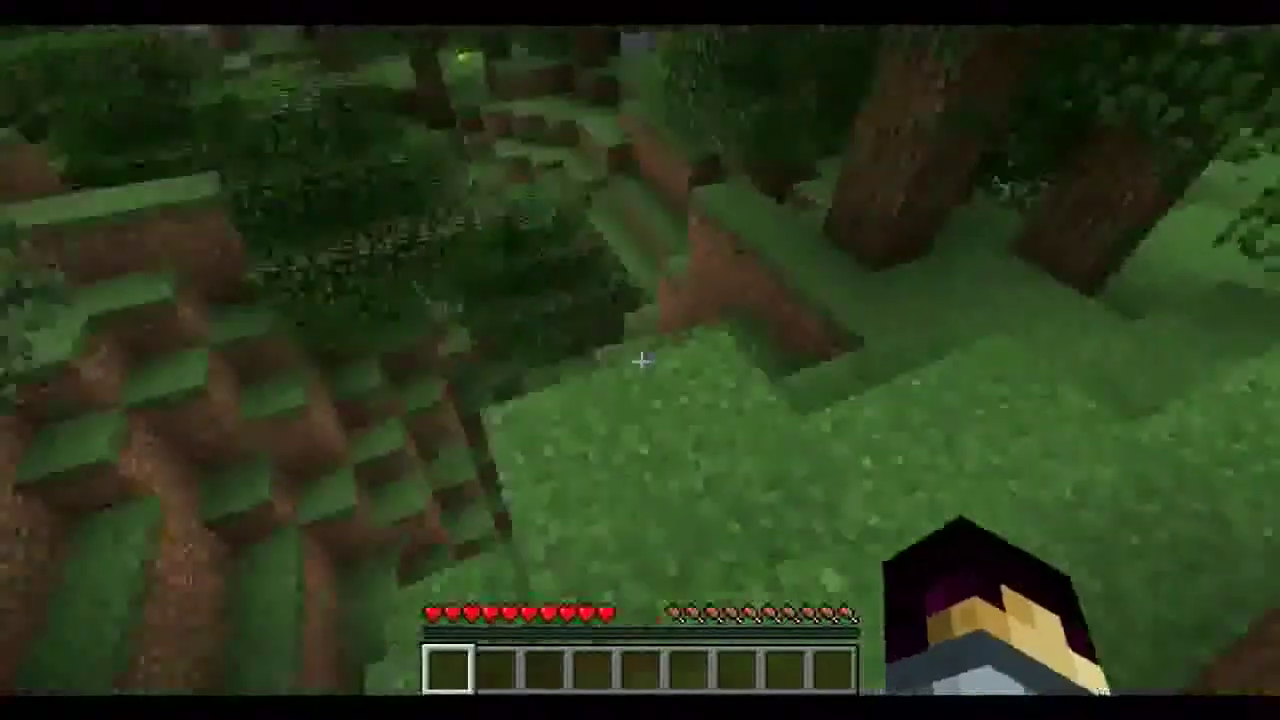
key(w)
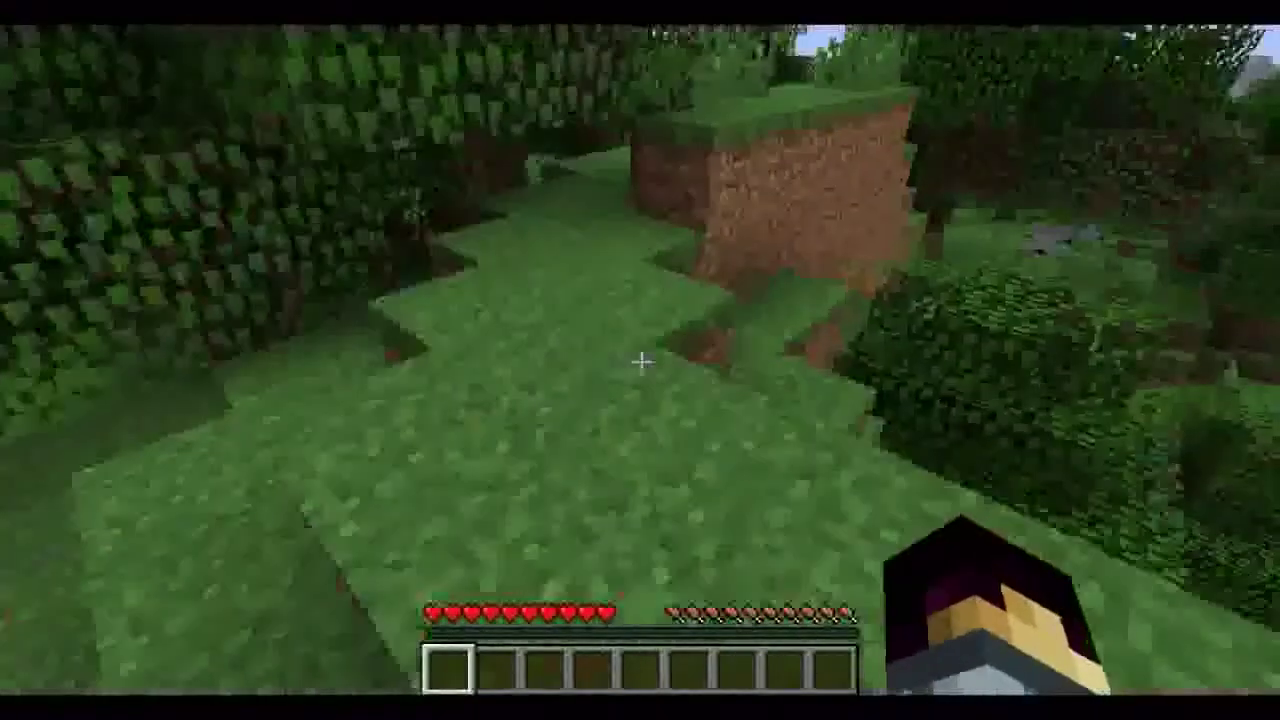
key(w)
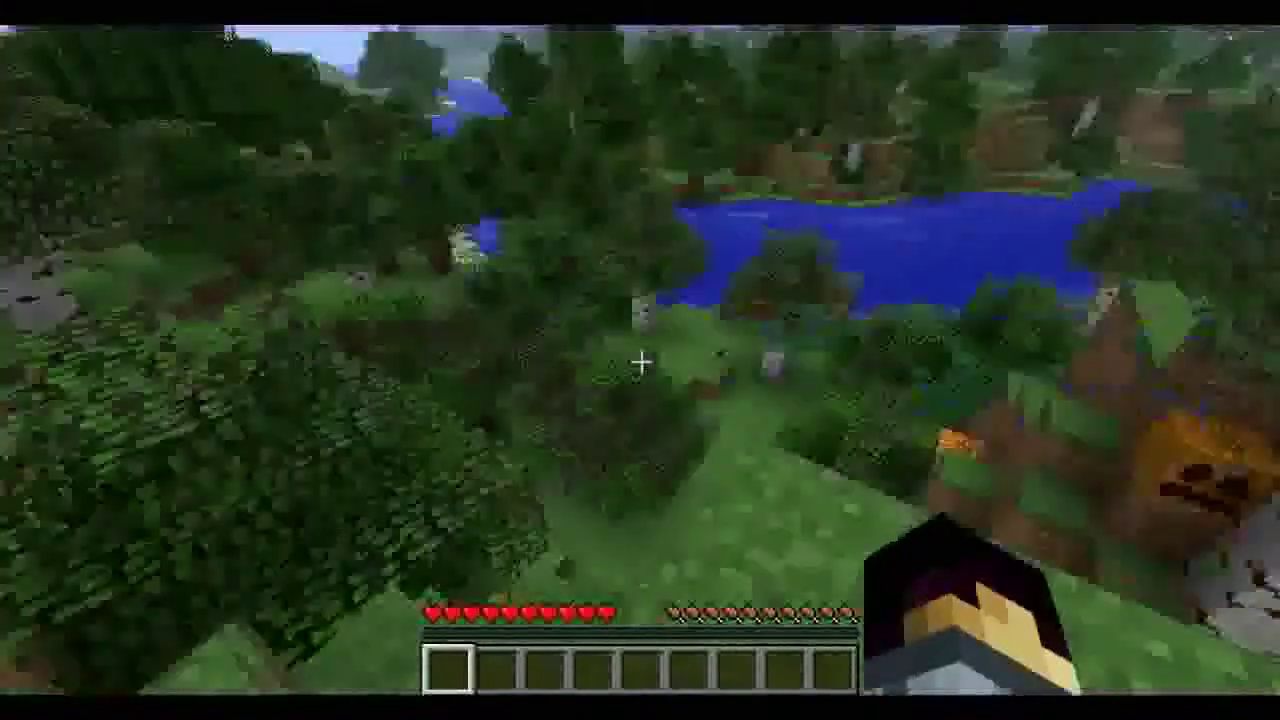
Run /mv create Tutorial Normal -s Seed to start generating the Tutorial world
key(slash)
text(mv creatre)
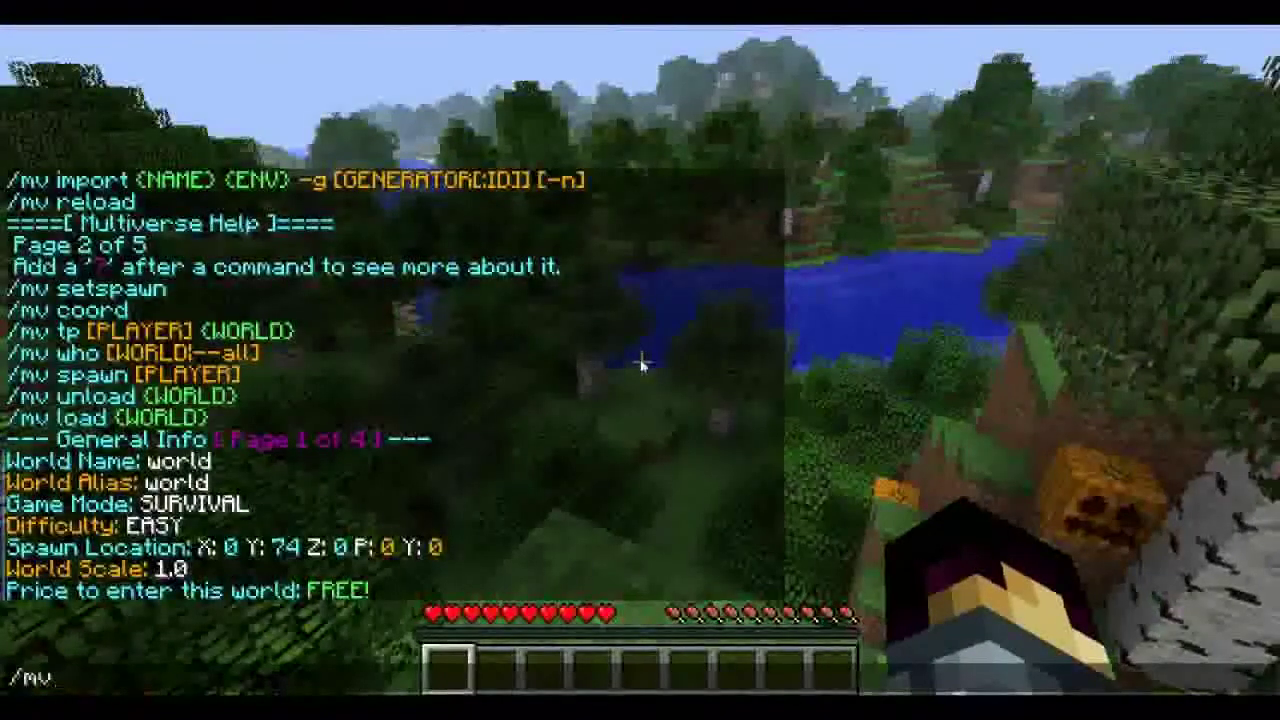
key(BackSpace)
key(BackSpace)
text(e)
text( Tuto)
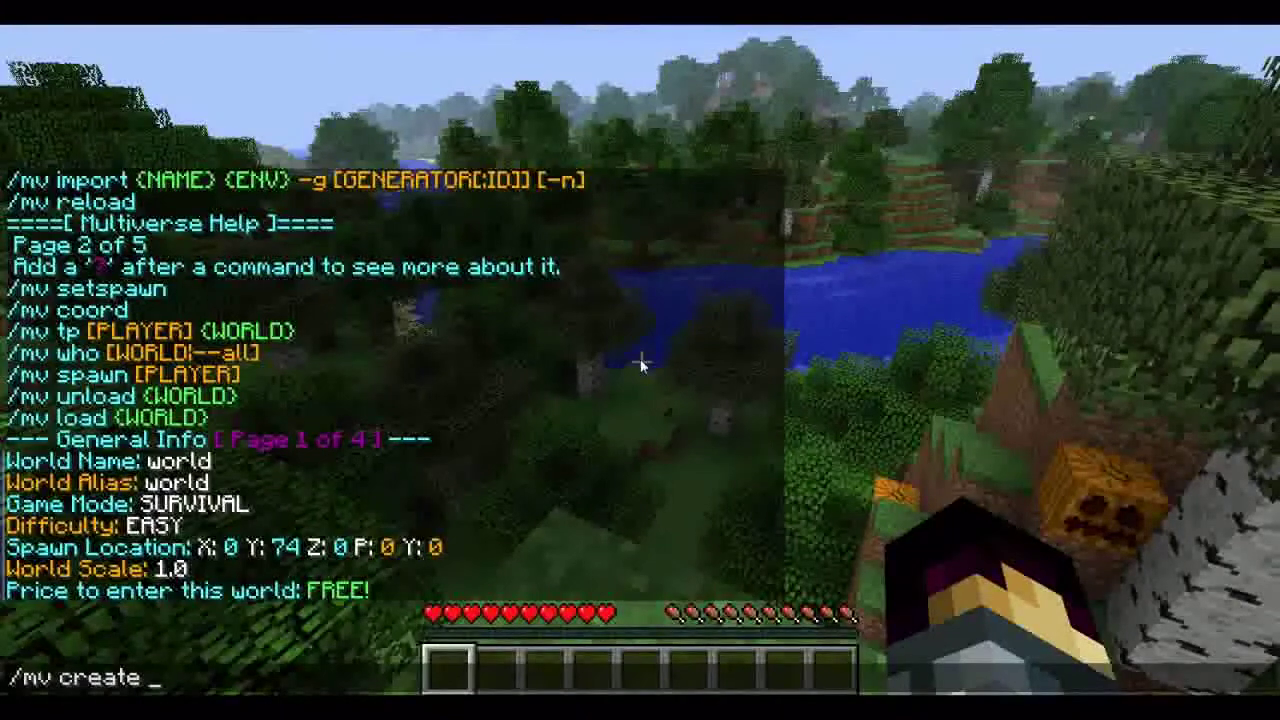
text(rial)
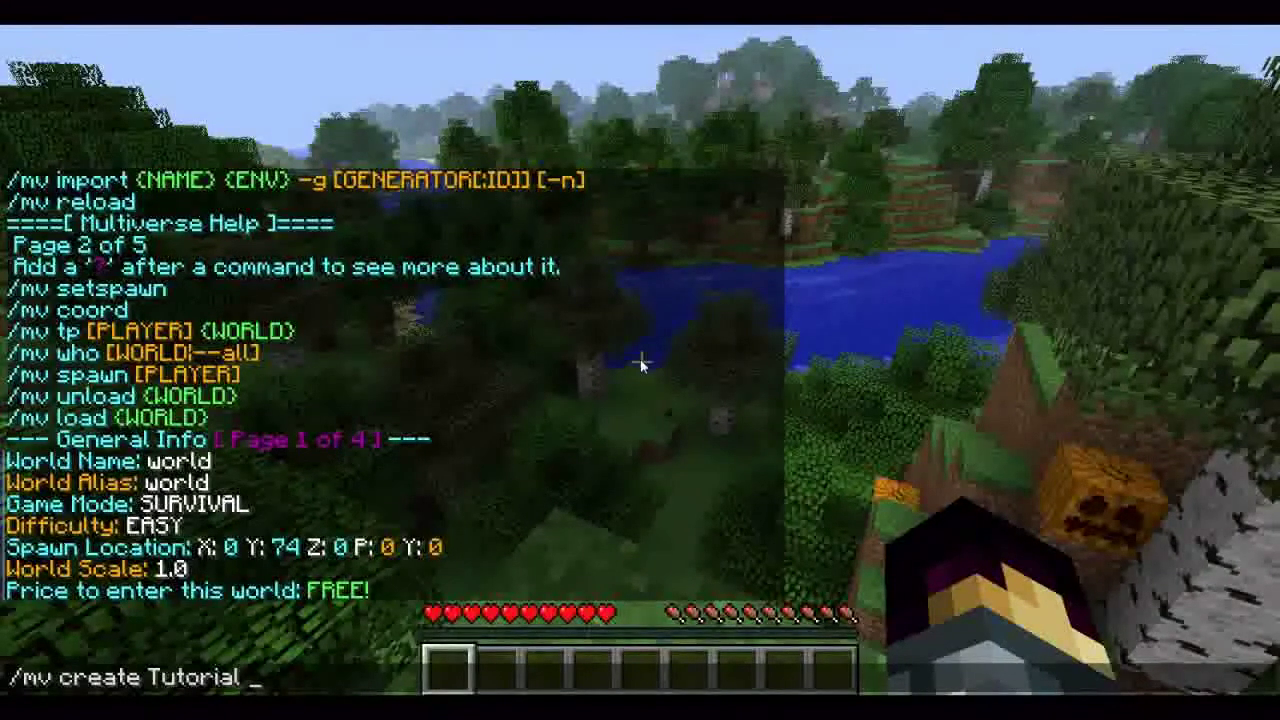
text(Normal)
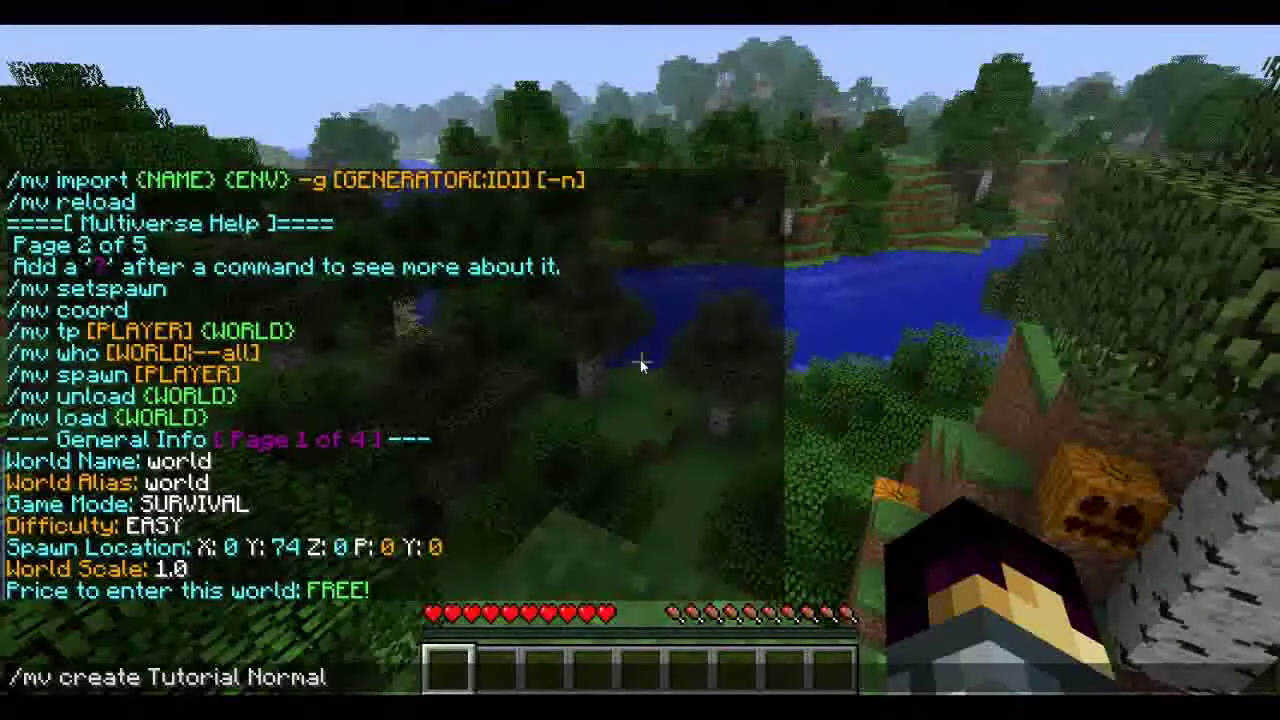
text( -)
key(BackSpace)
text(-s)
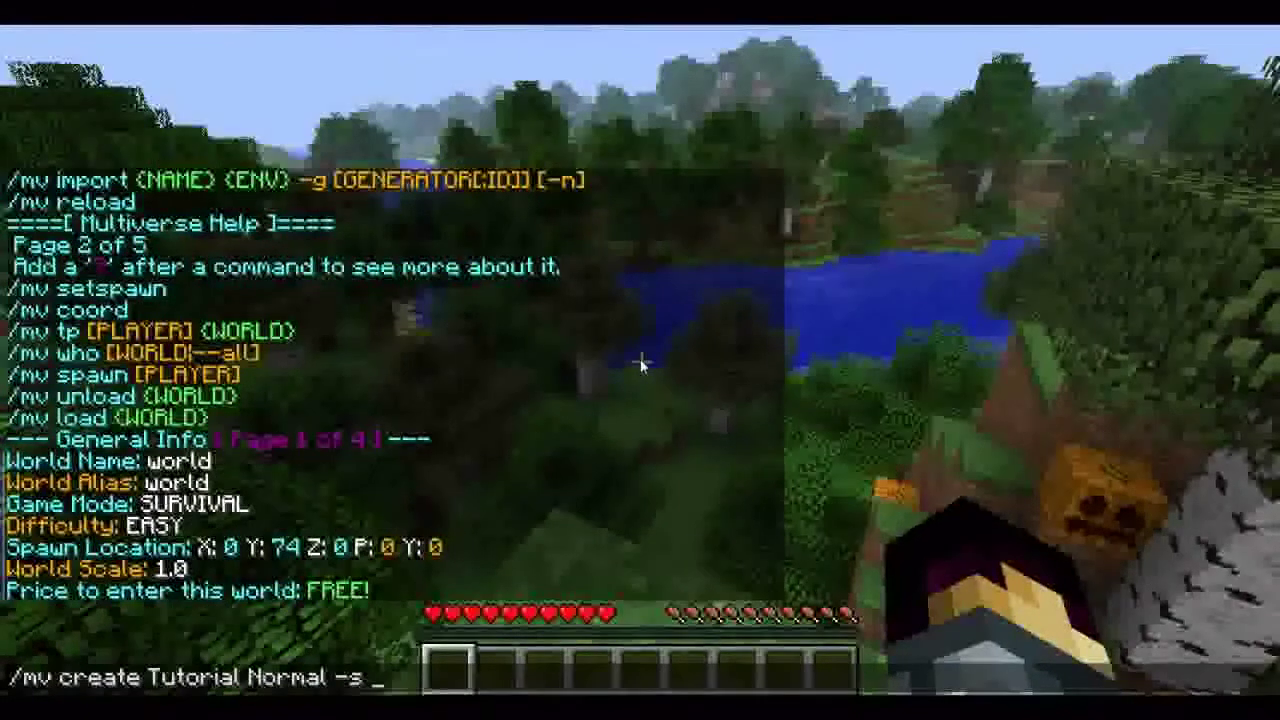
text( Seed)
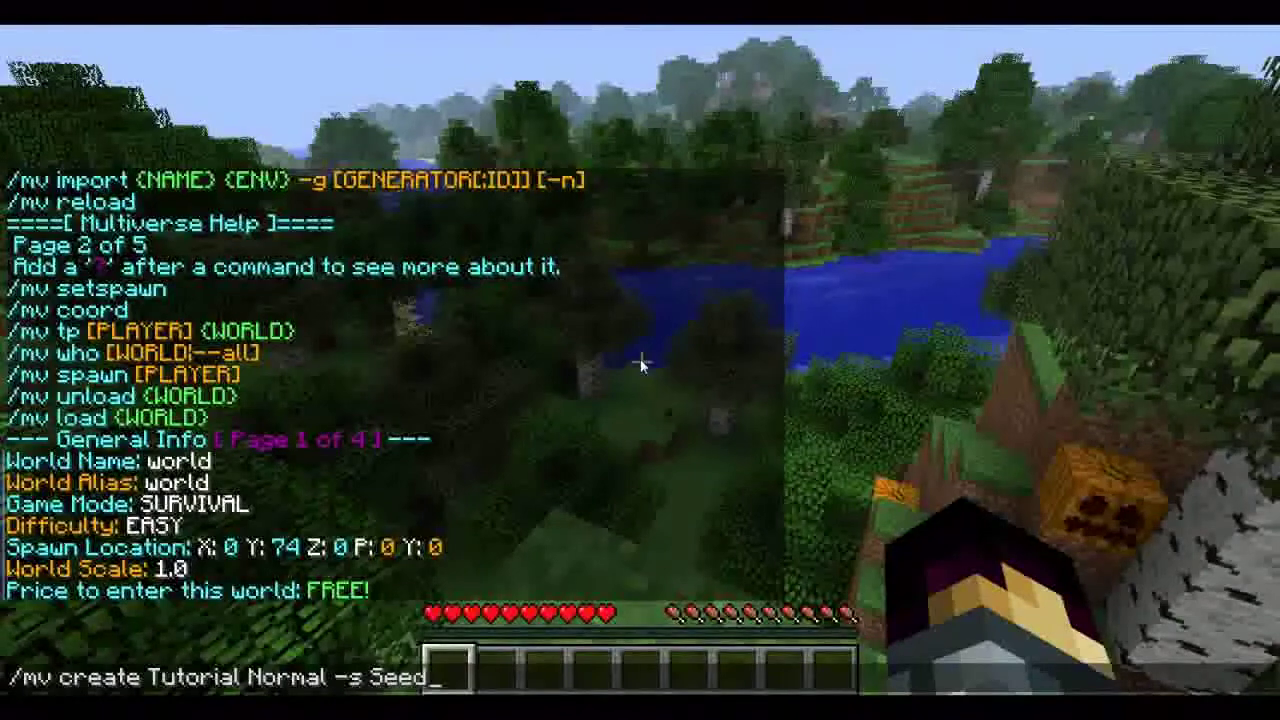
key(Return)
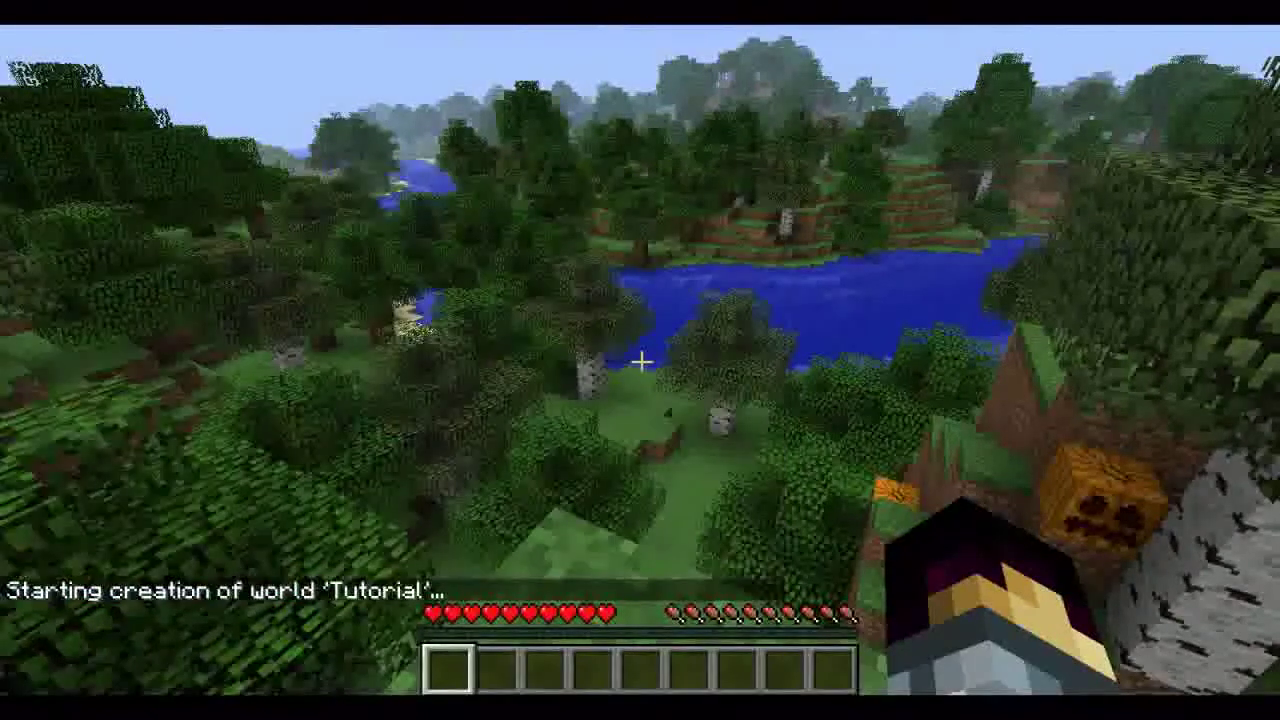
Walk around the hilltop by the lake until chat reports the Tutorial world Complete!
key(w)
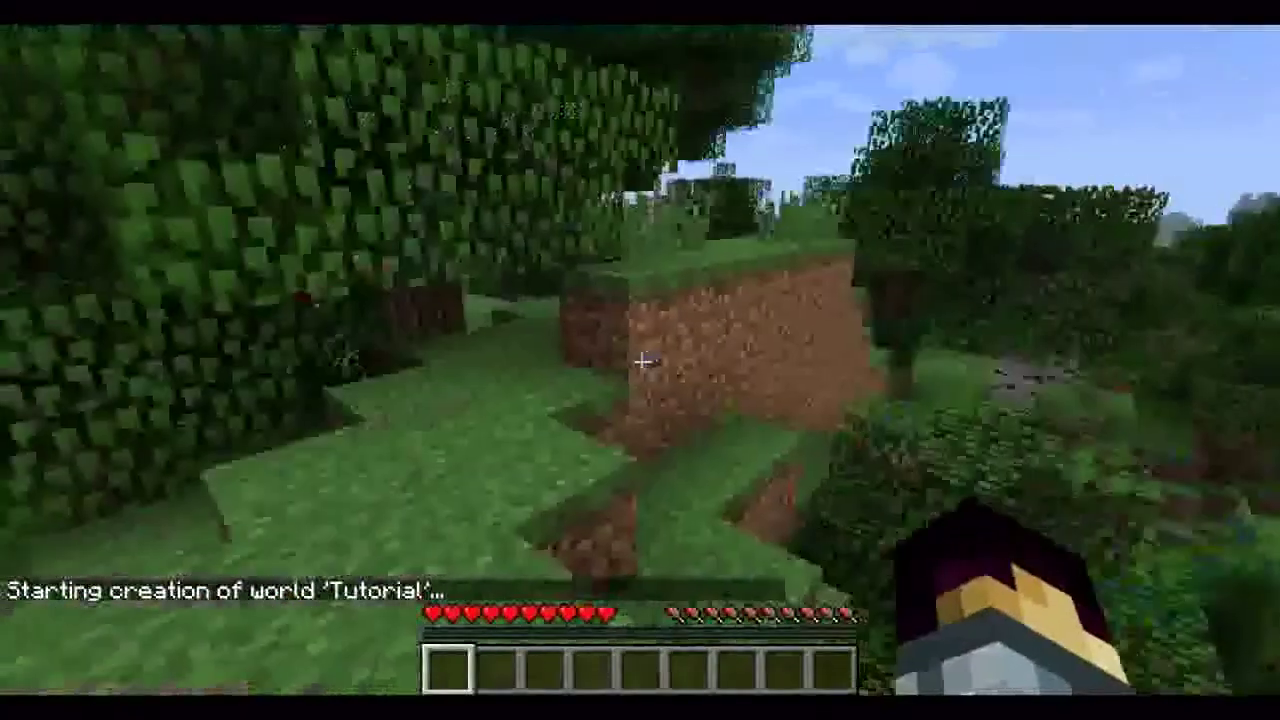
key(w)
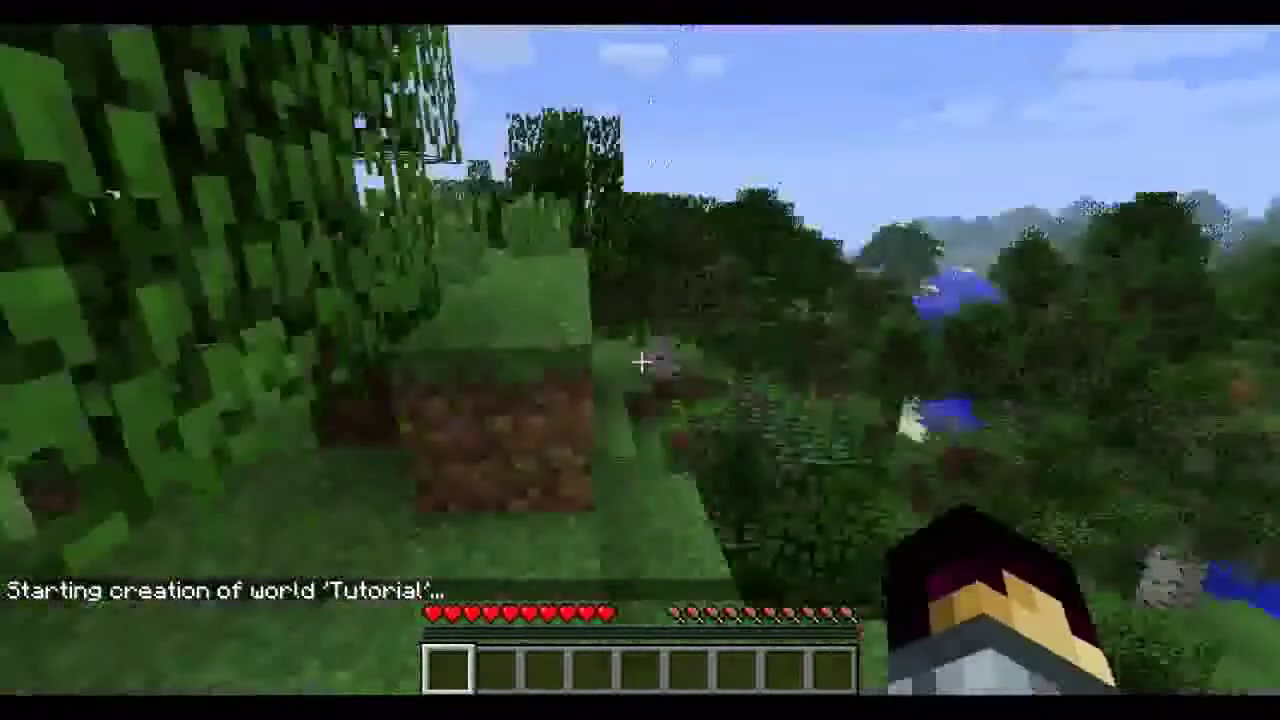
key(w)
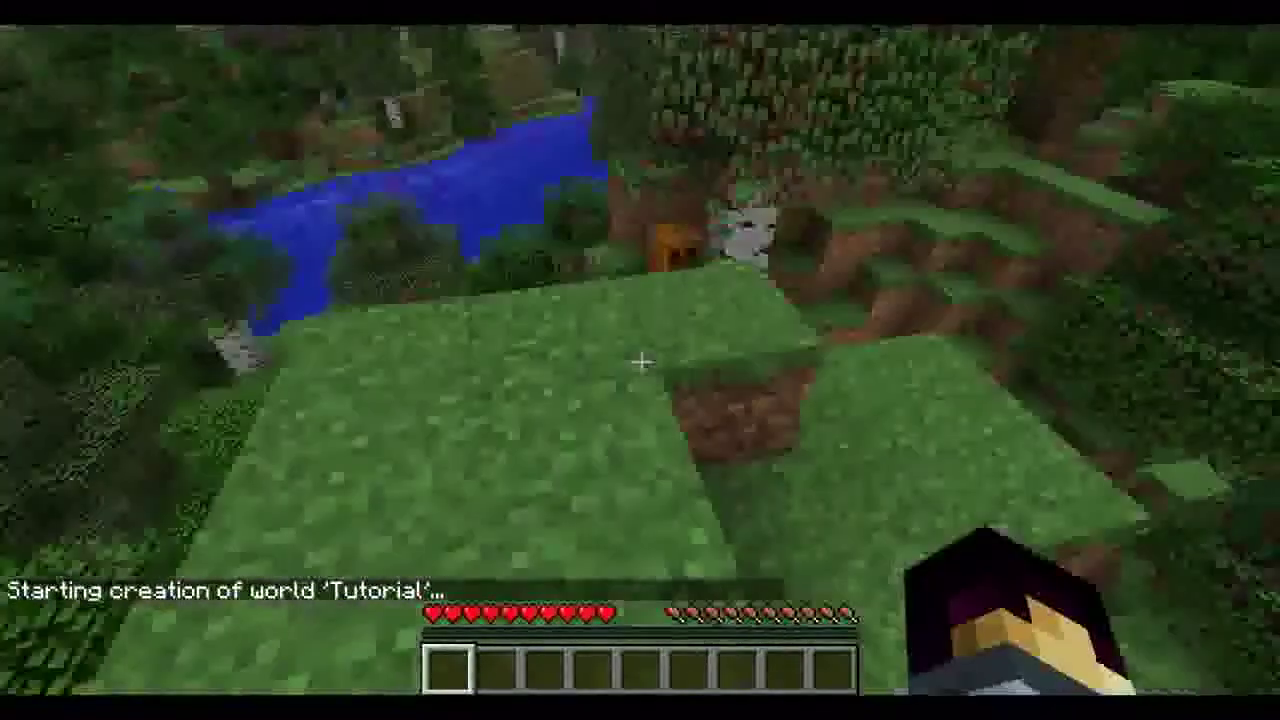
key(w)
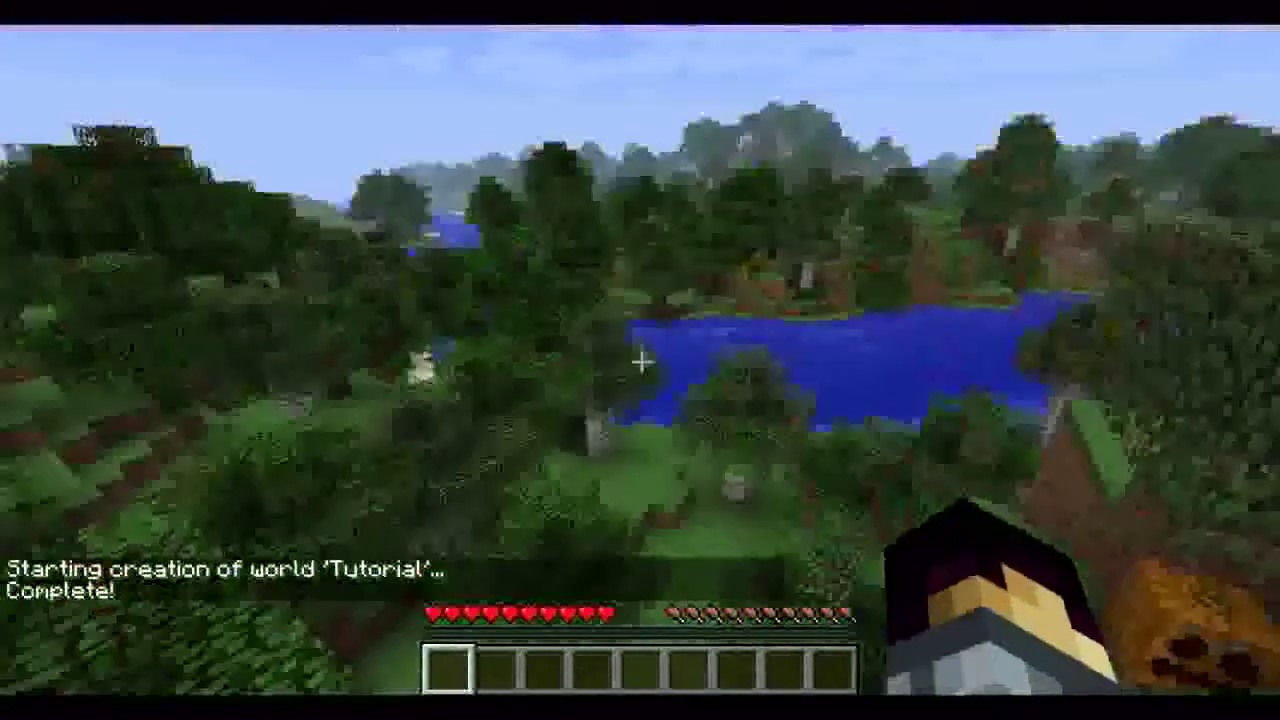
key(w)
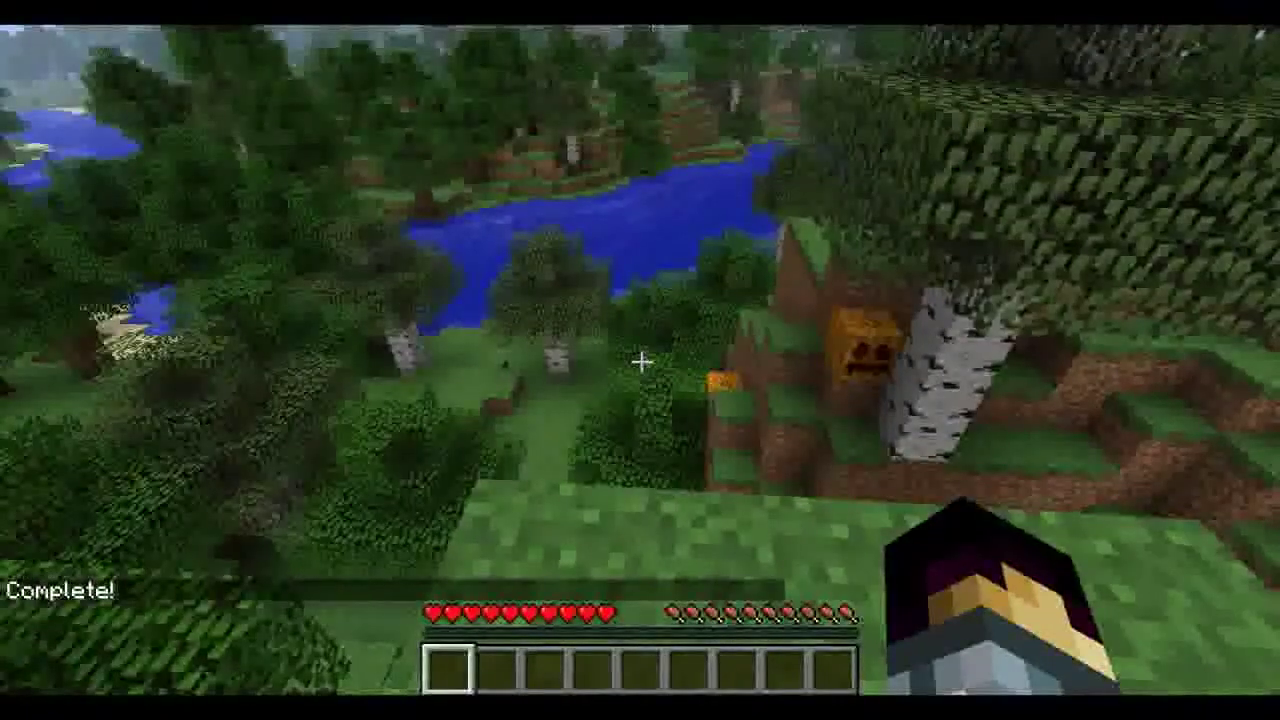
key(w)
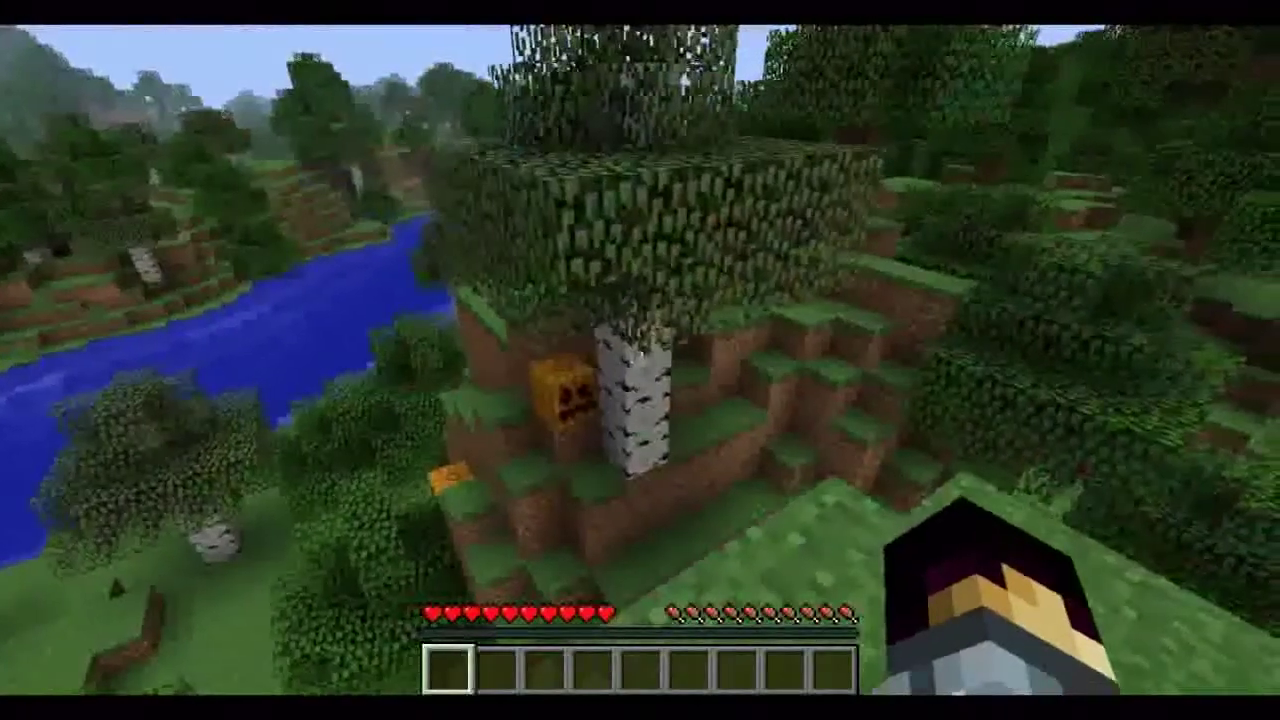
key(w)
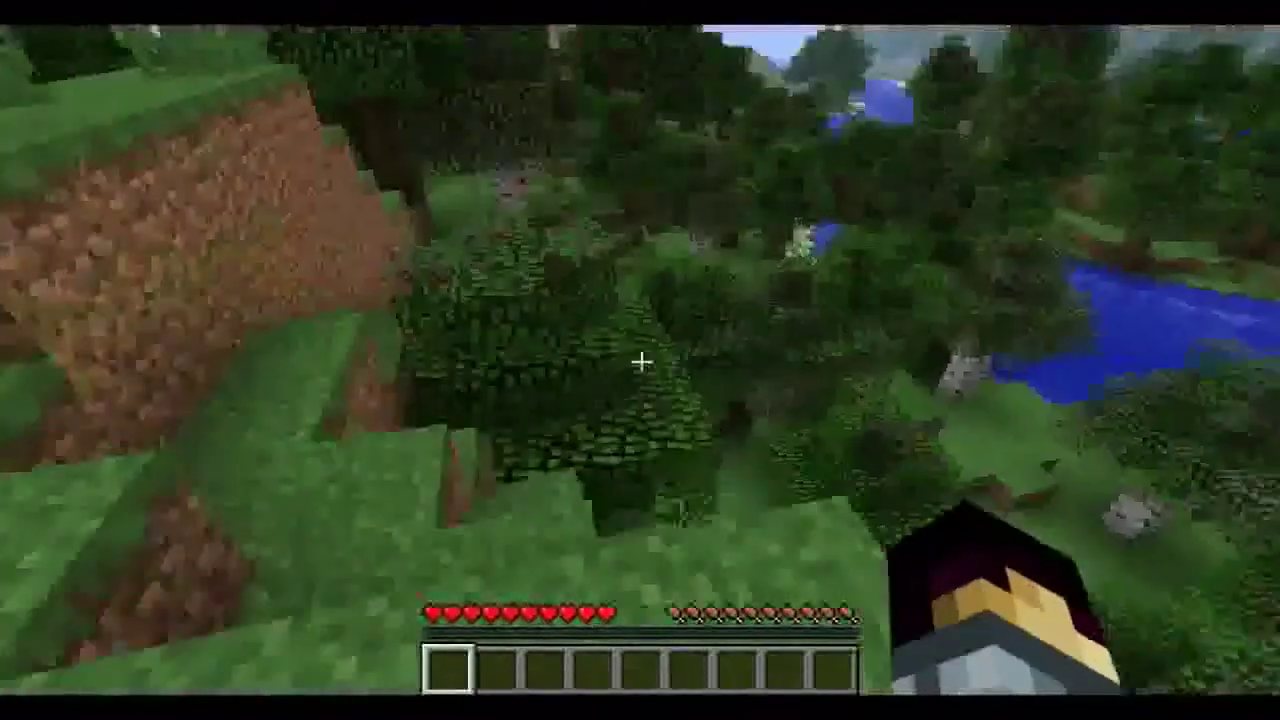
Teleport into the Tutorial world with /mv tp and your player name, then walk toward the beach
text(/mv )
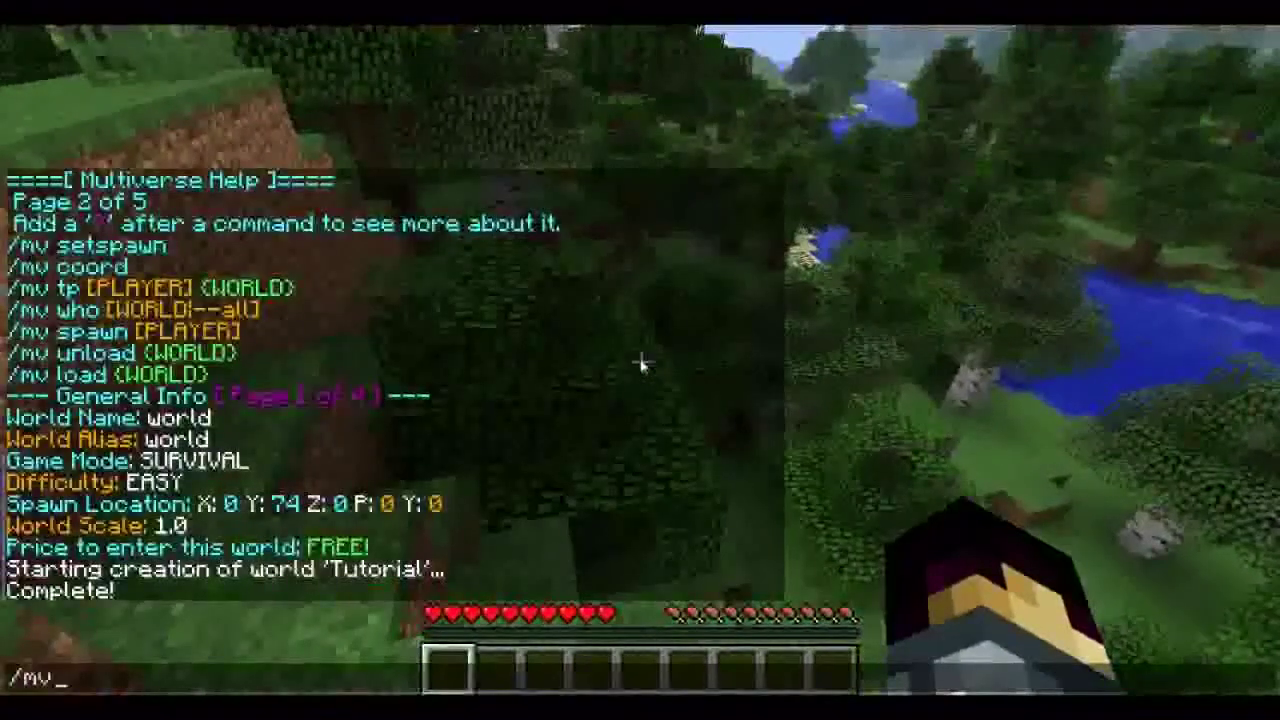
text(tp )
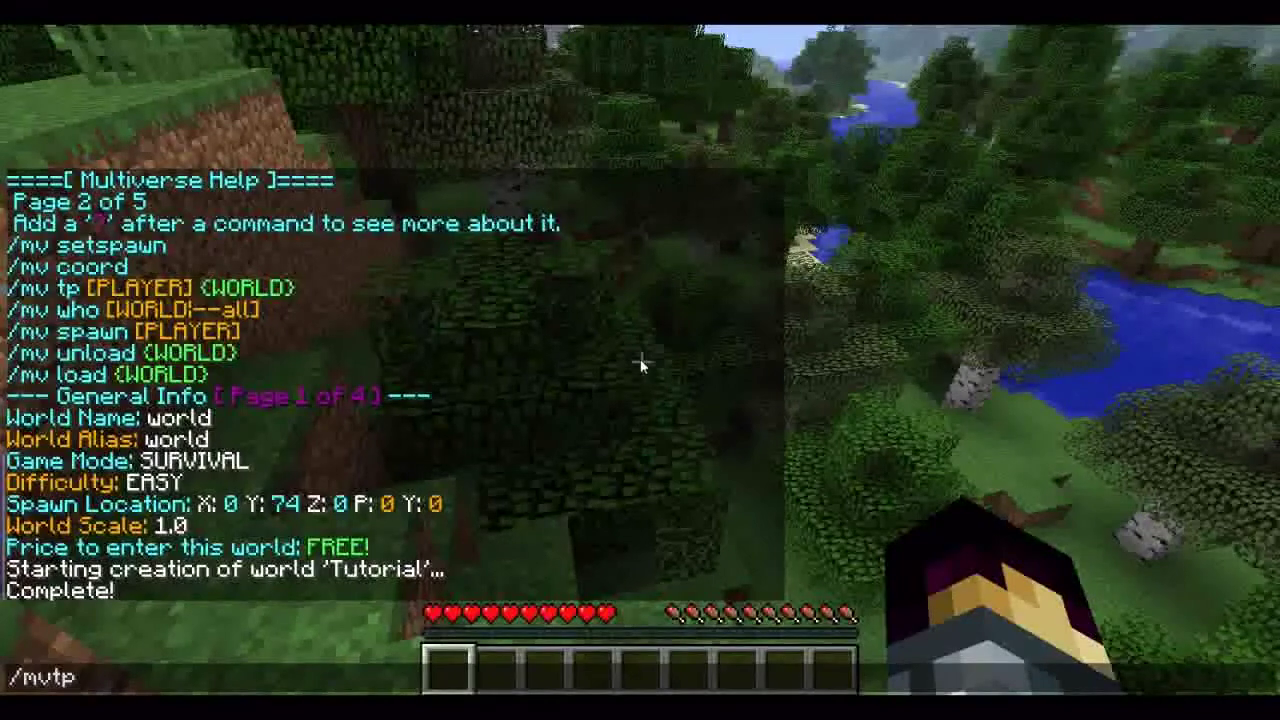
text(Highlightedpig)
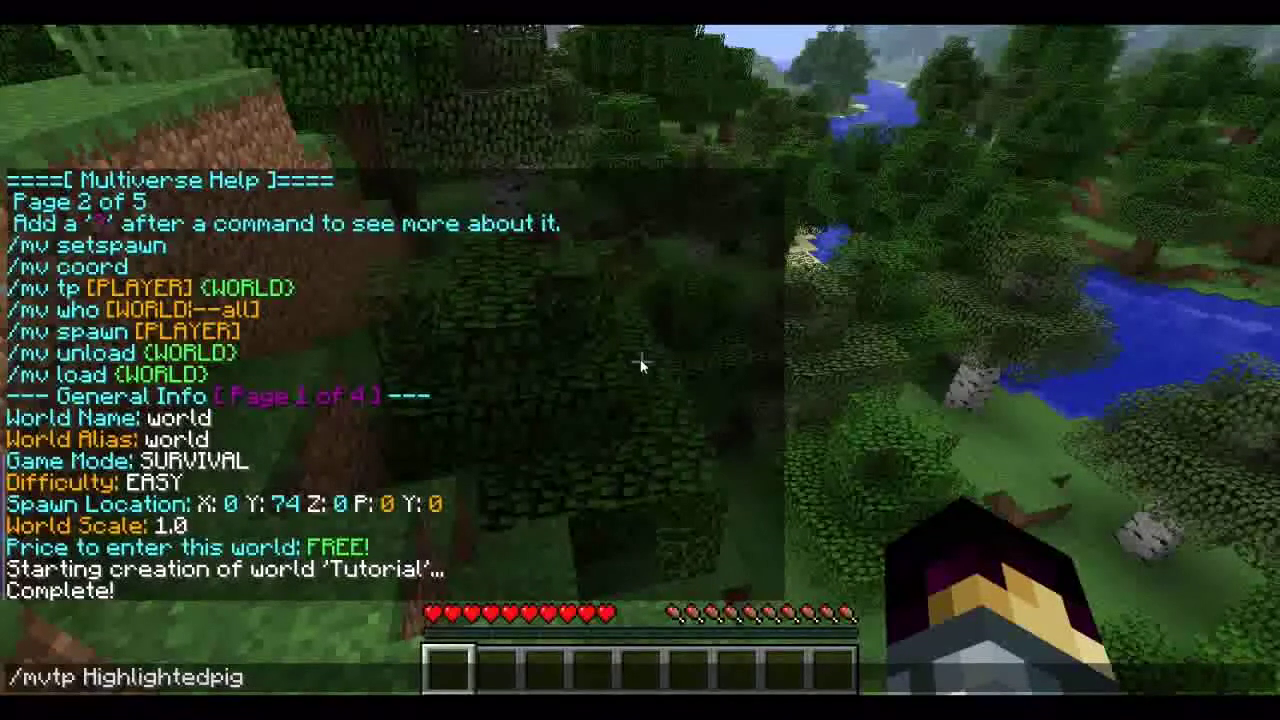
text( Tutorial)
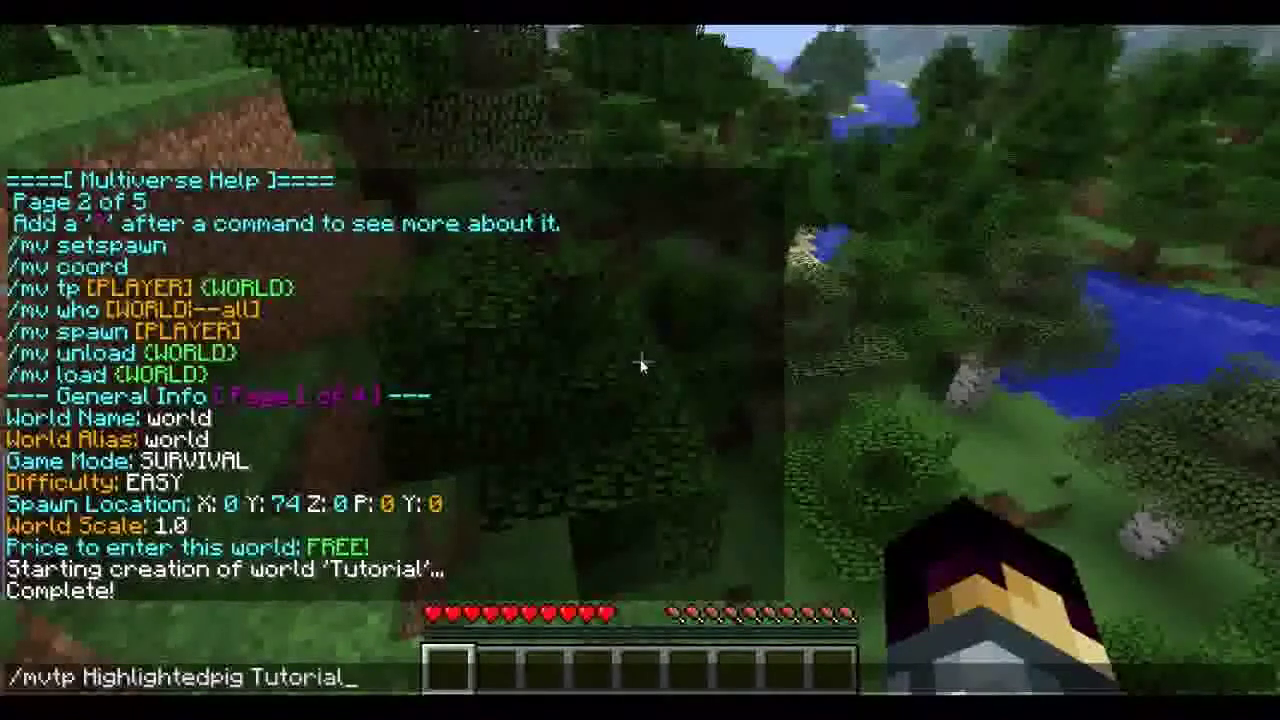
key(Return)
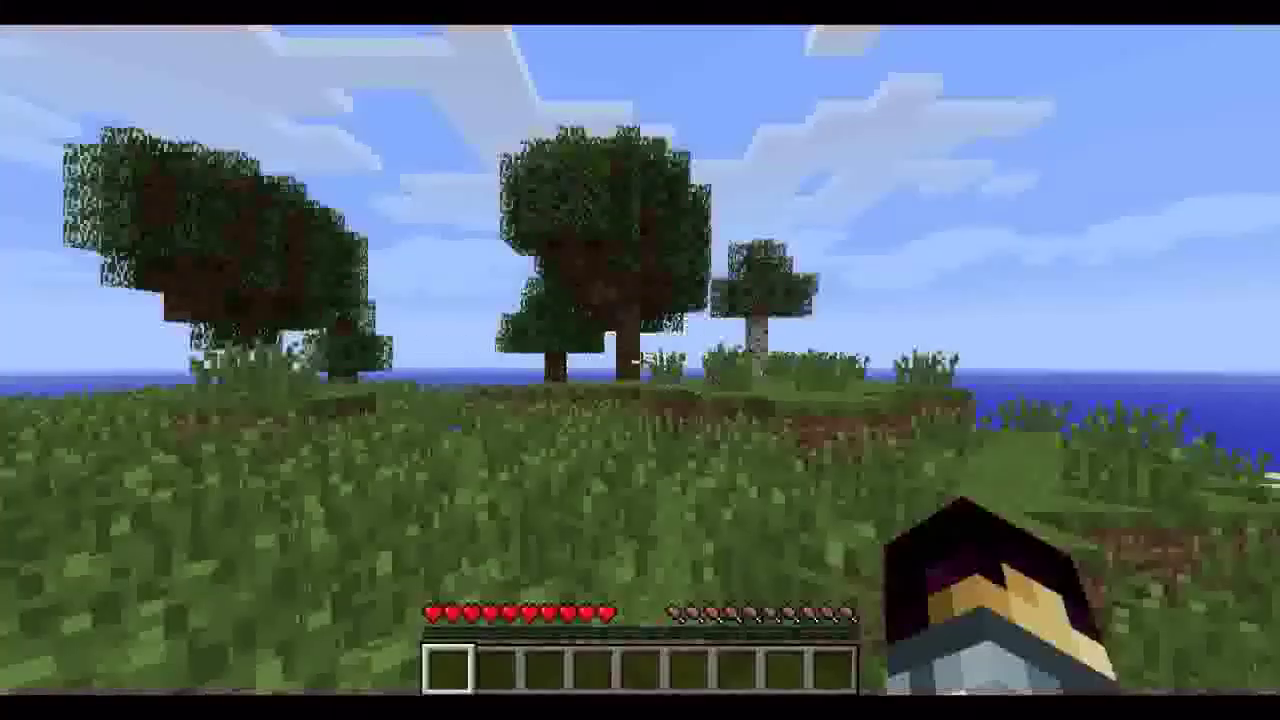
key(w)
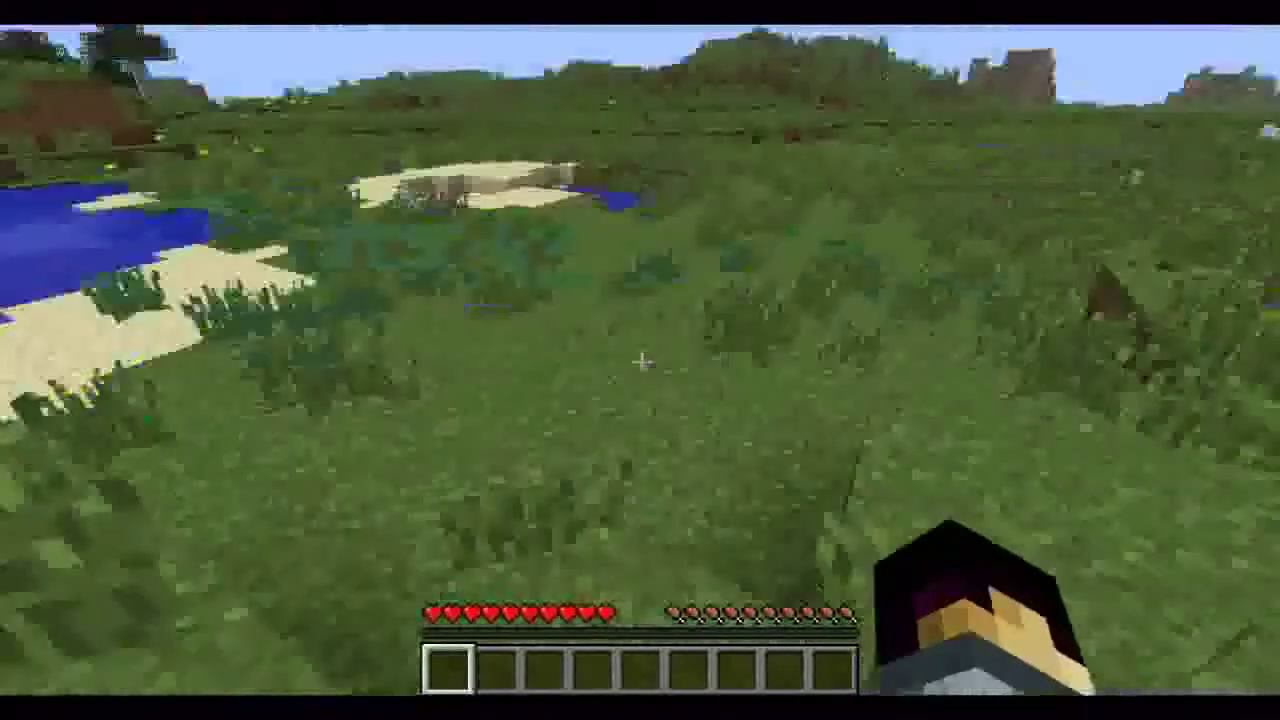
key(t)
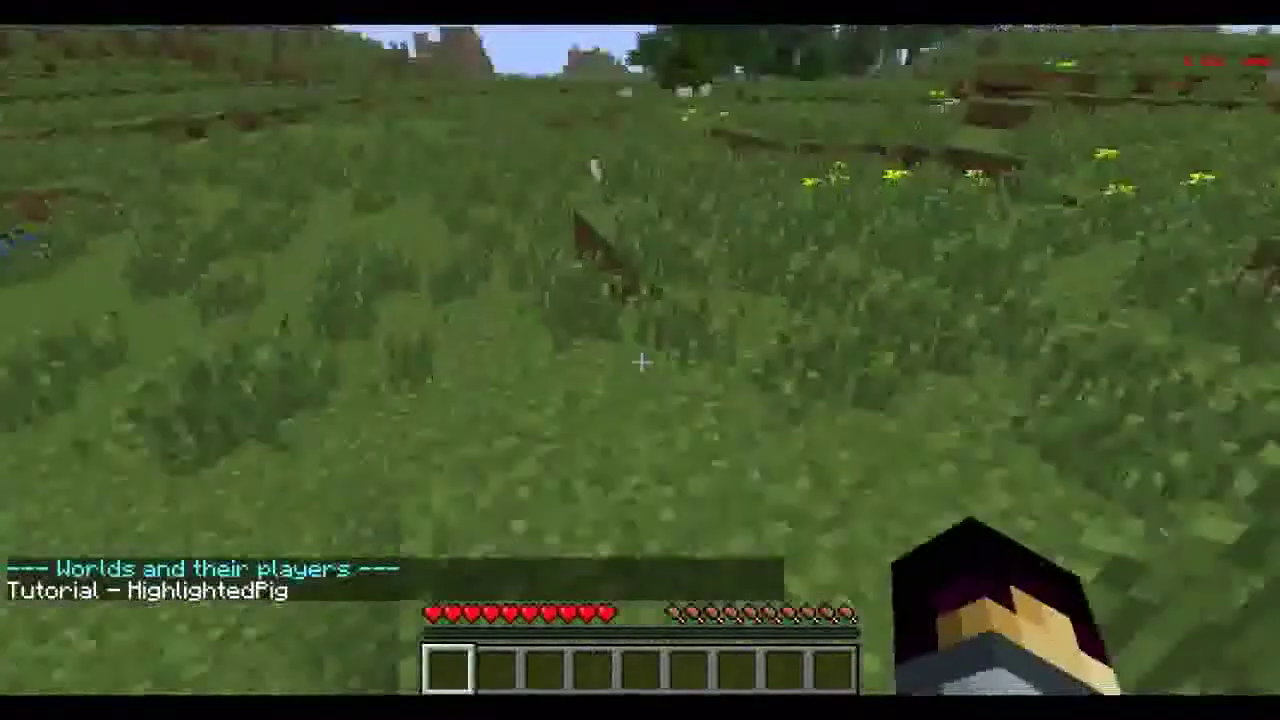
Run /mv who tutorial to show the players in the Tutorial world
key(slash)
text(m)
key(BackSpace)
key(BackSpace)
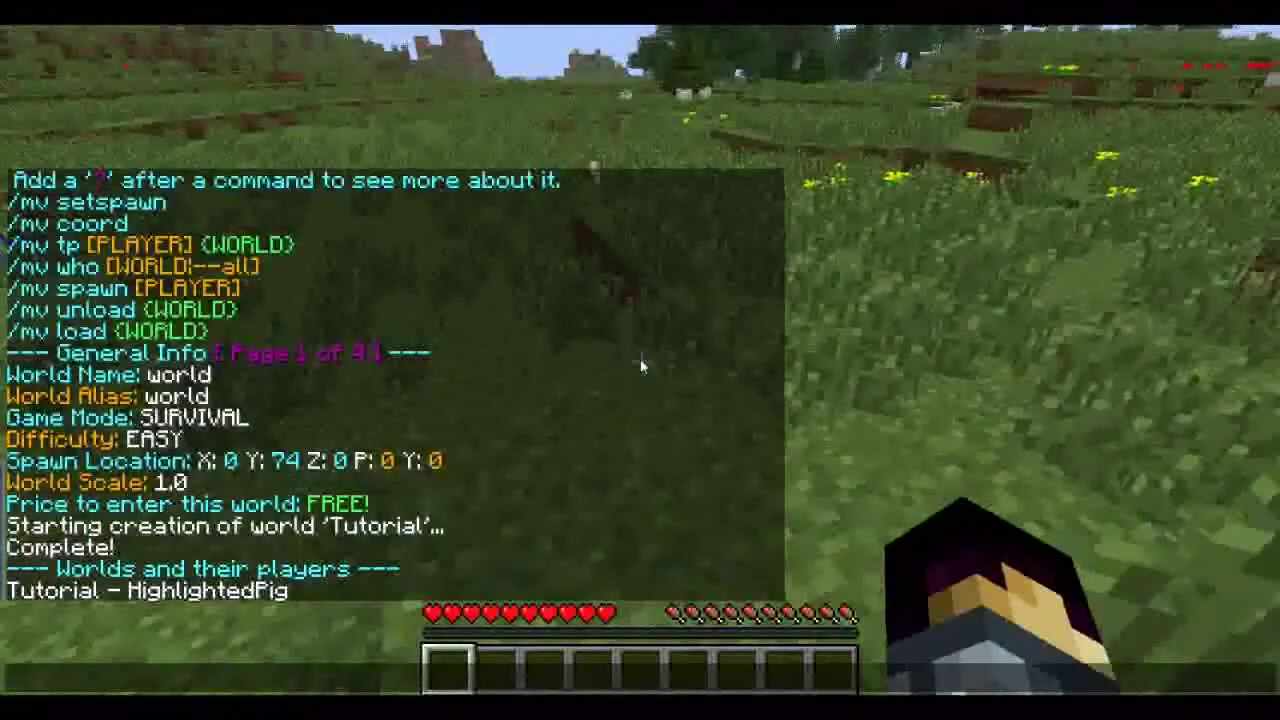
key(Escape)
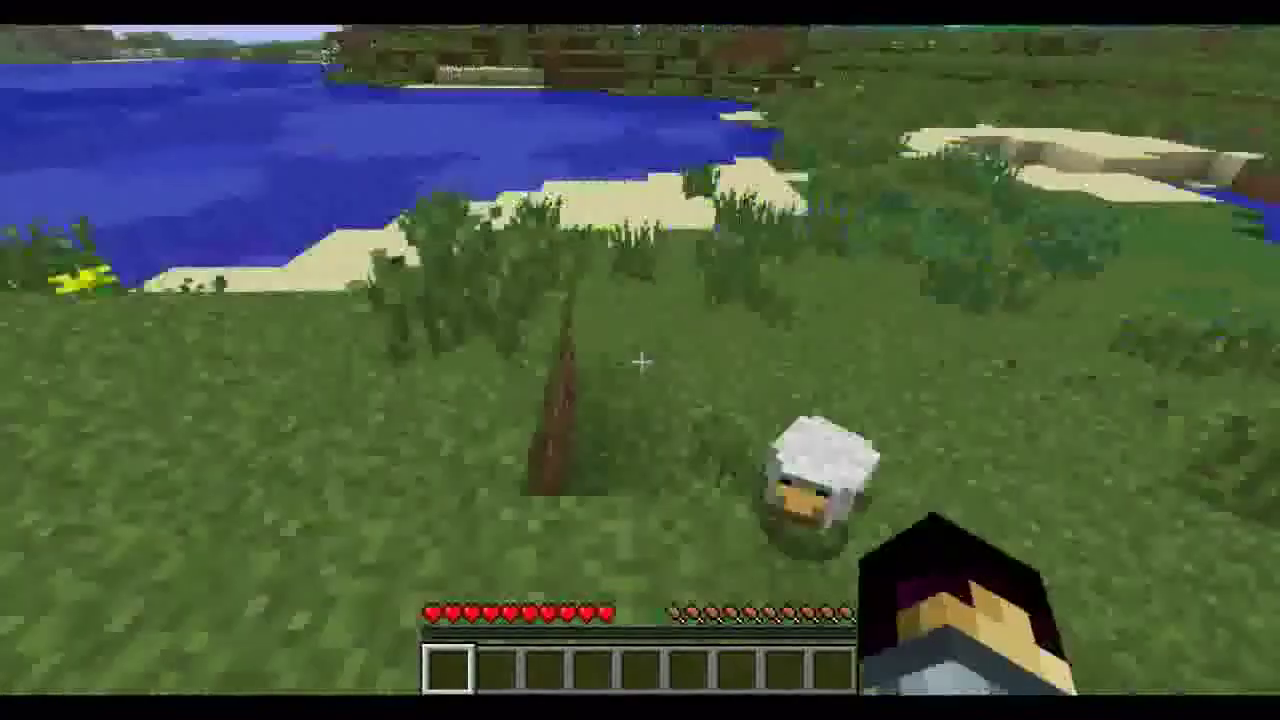
key(slash)
text(mv )
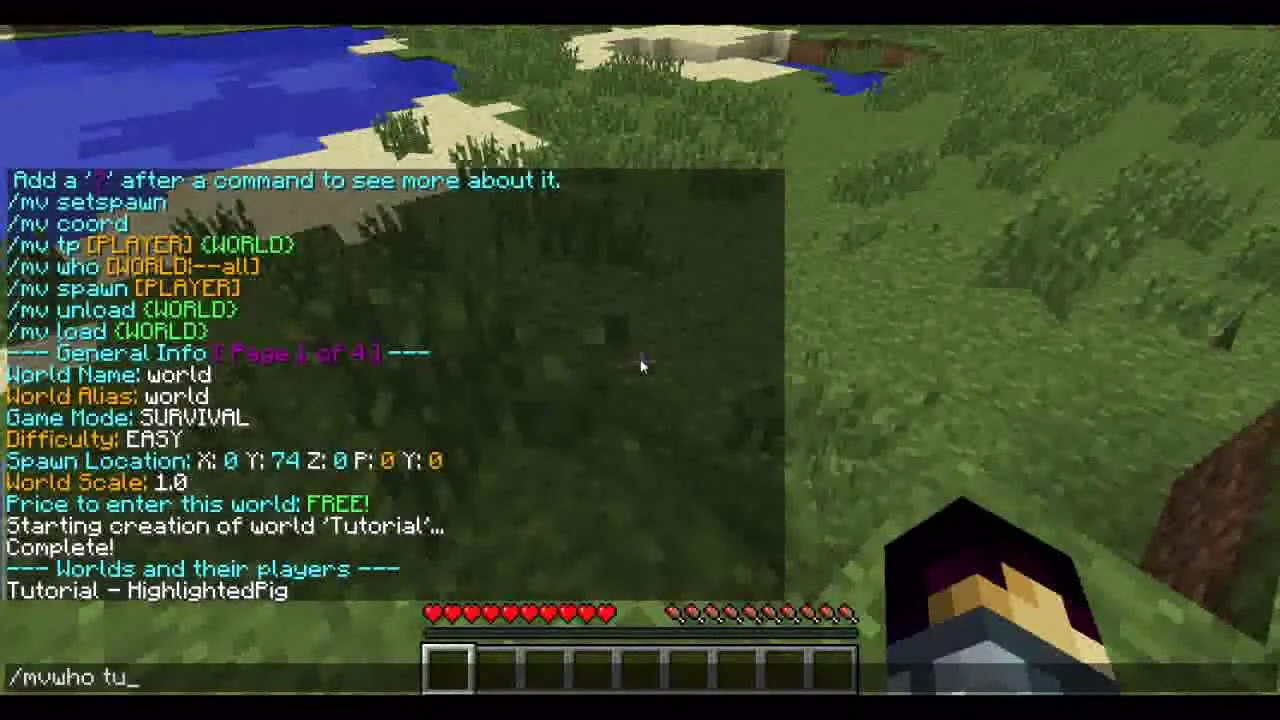
text(who tutorial)
key(Return)
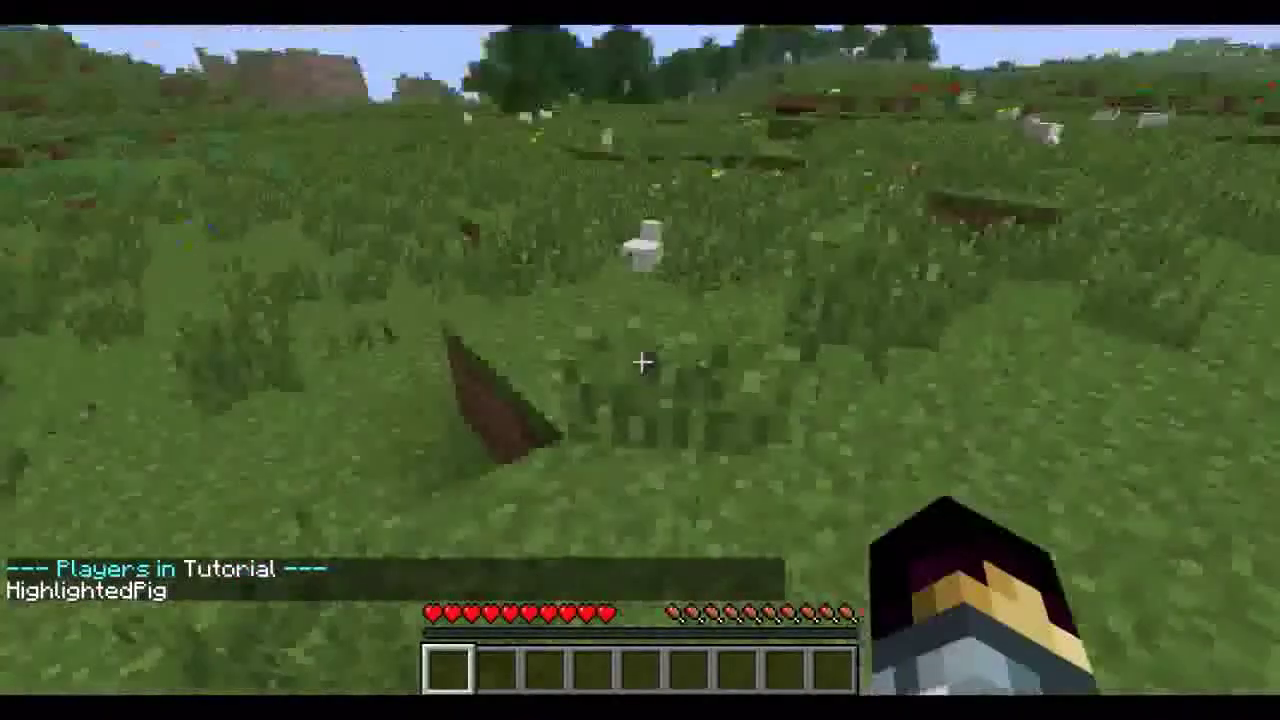
key(t)
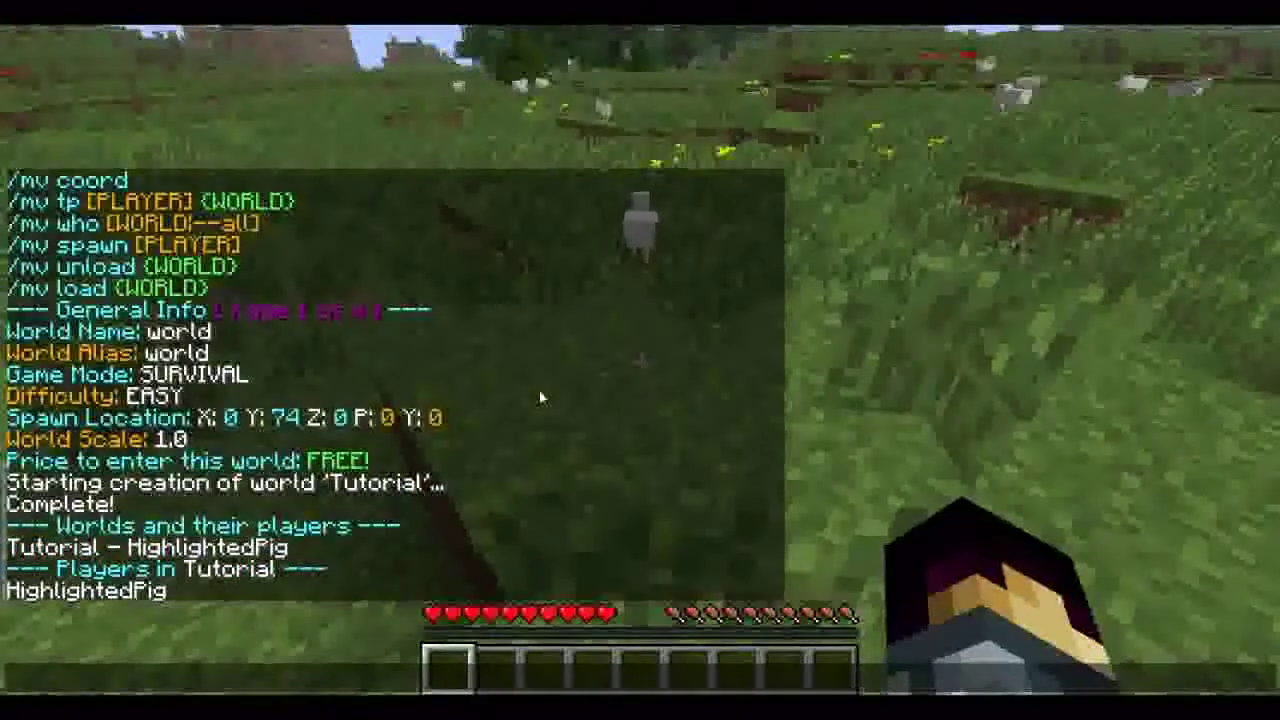
key(Escape)
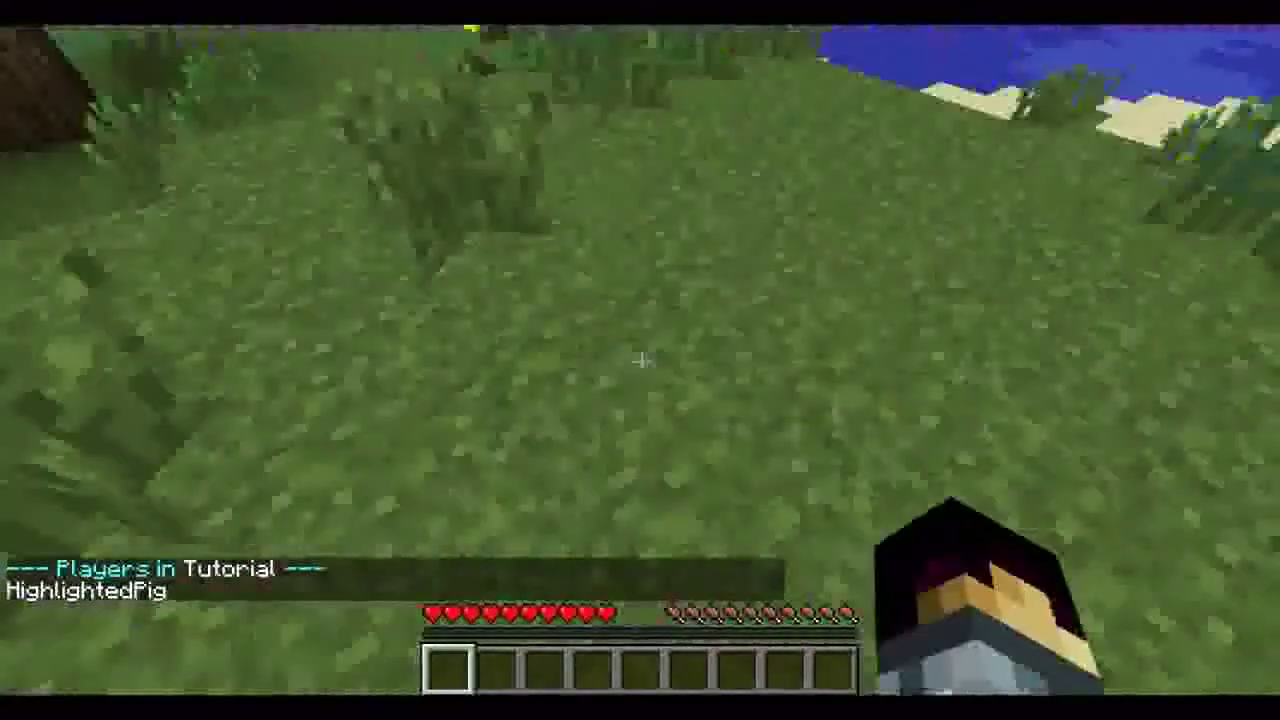
Return with /mvspawn, then set the Tutorial spawn at X -1, Y 64, Z 197
key(t)
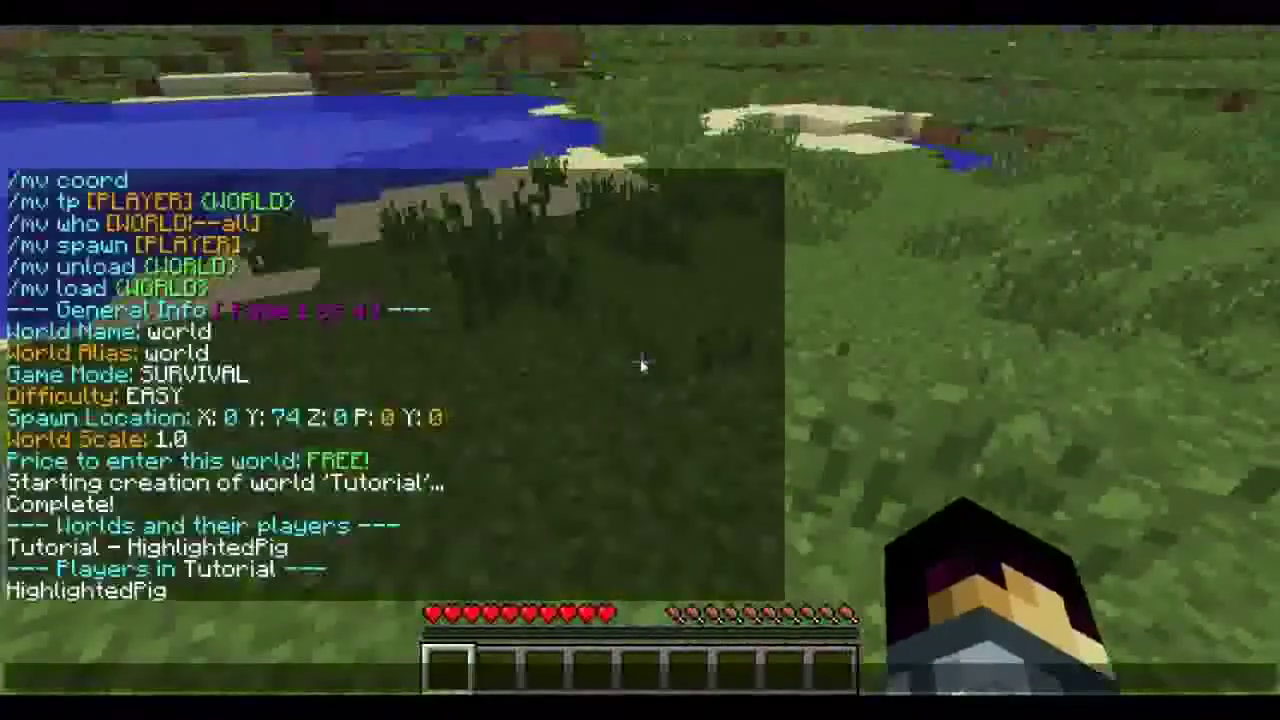
text(/mvspa)
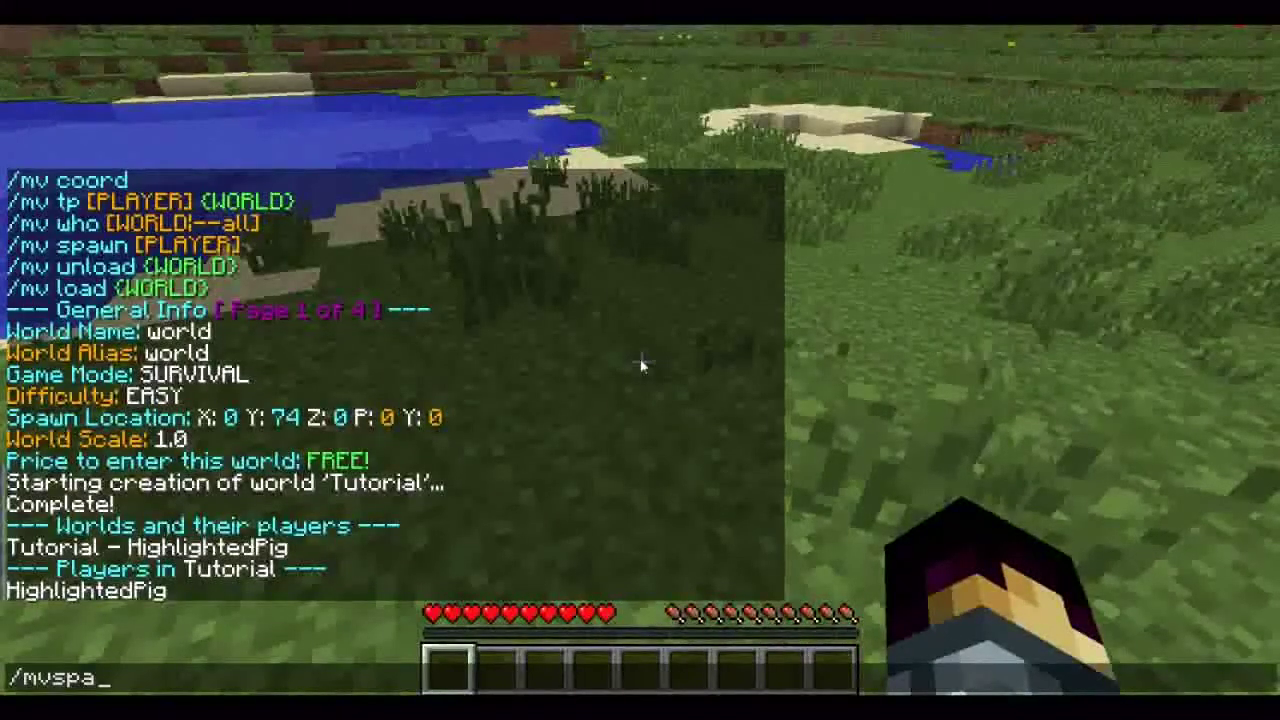
text(wn)
key(Return)
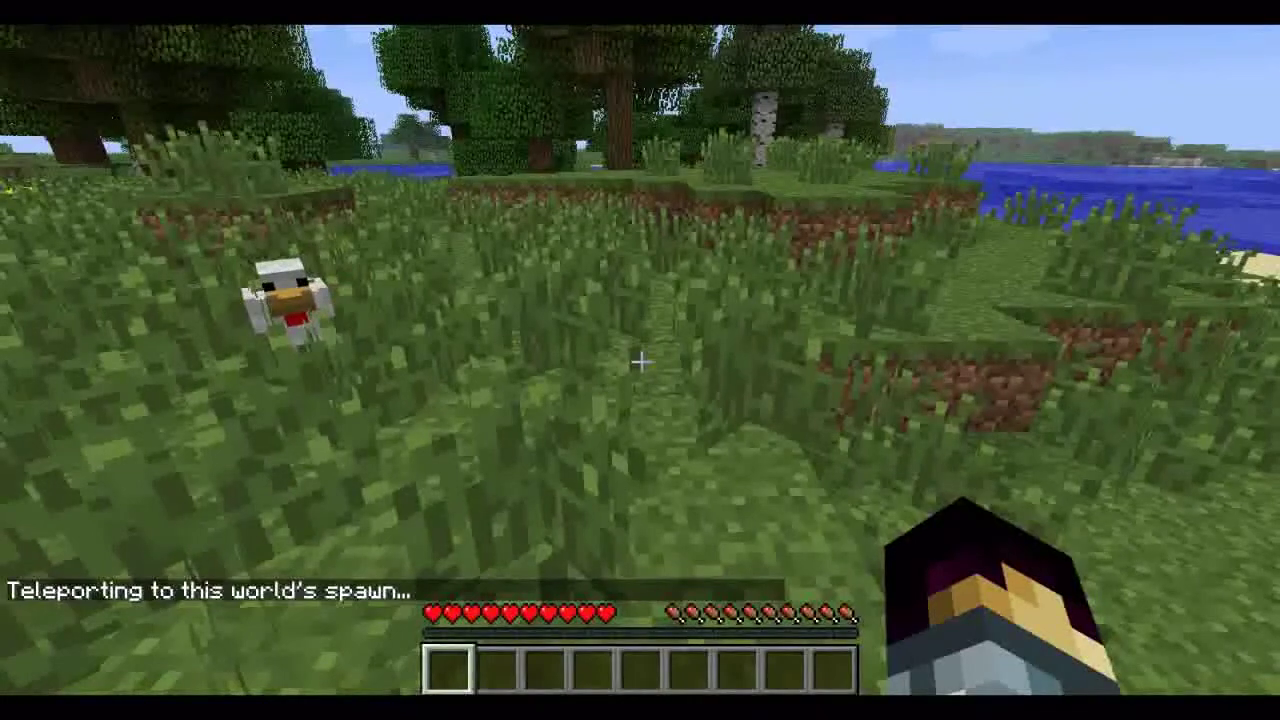
text(/mv setspawn)
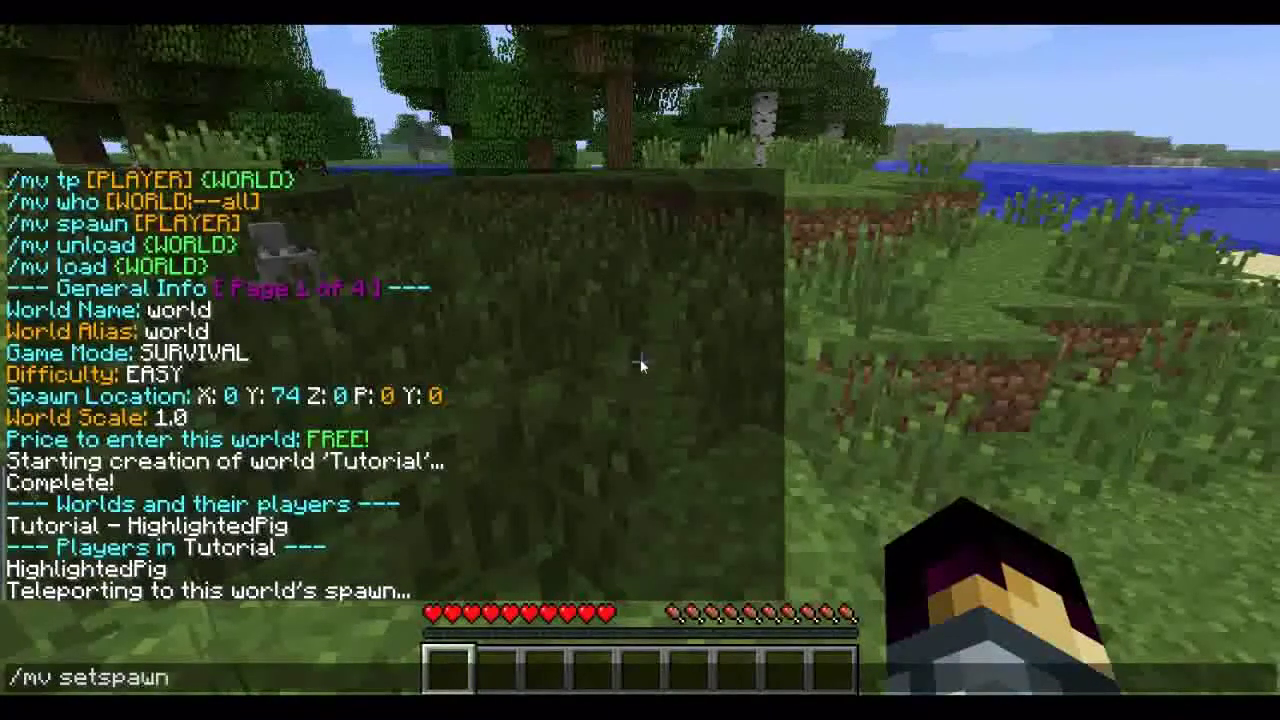
key(Return)
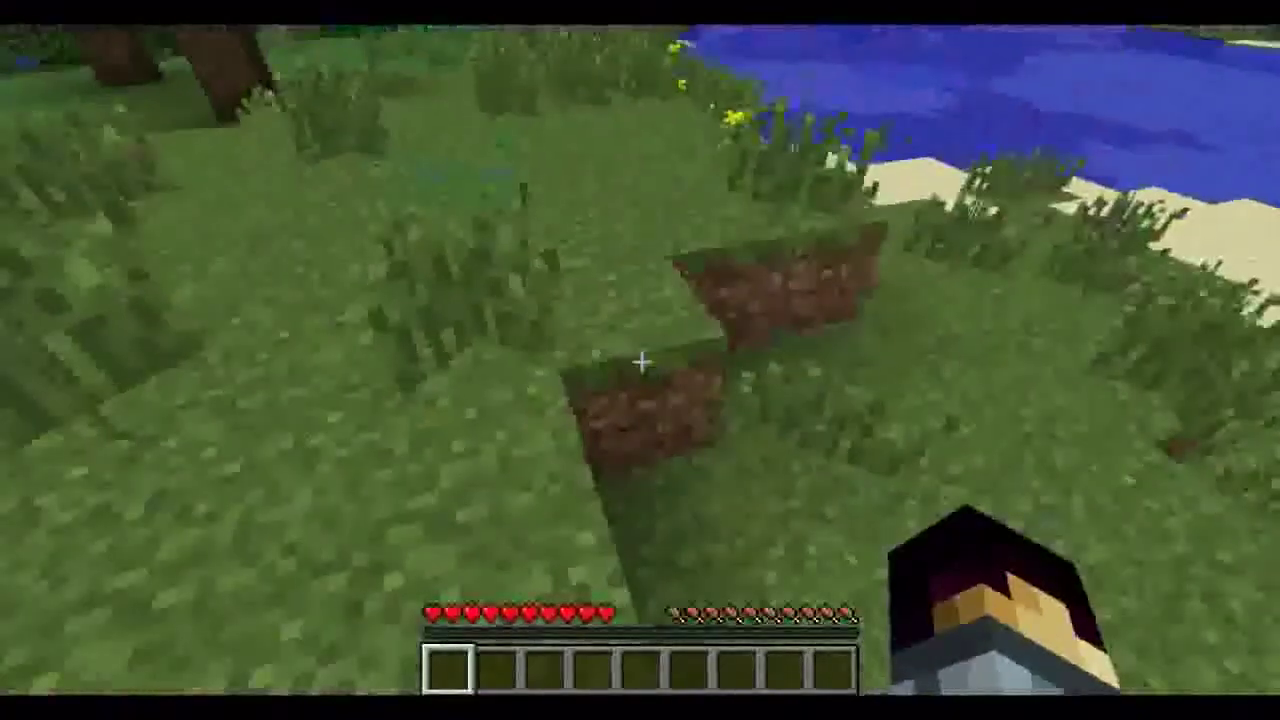
Walk forward in the Tutorial world toward the lake shore
key(w)
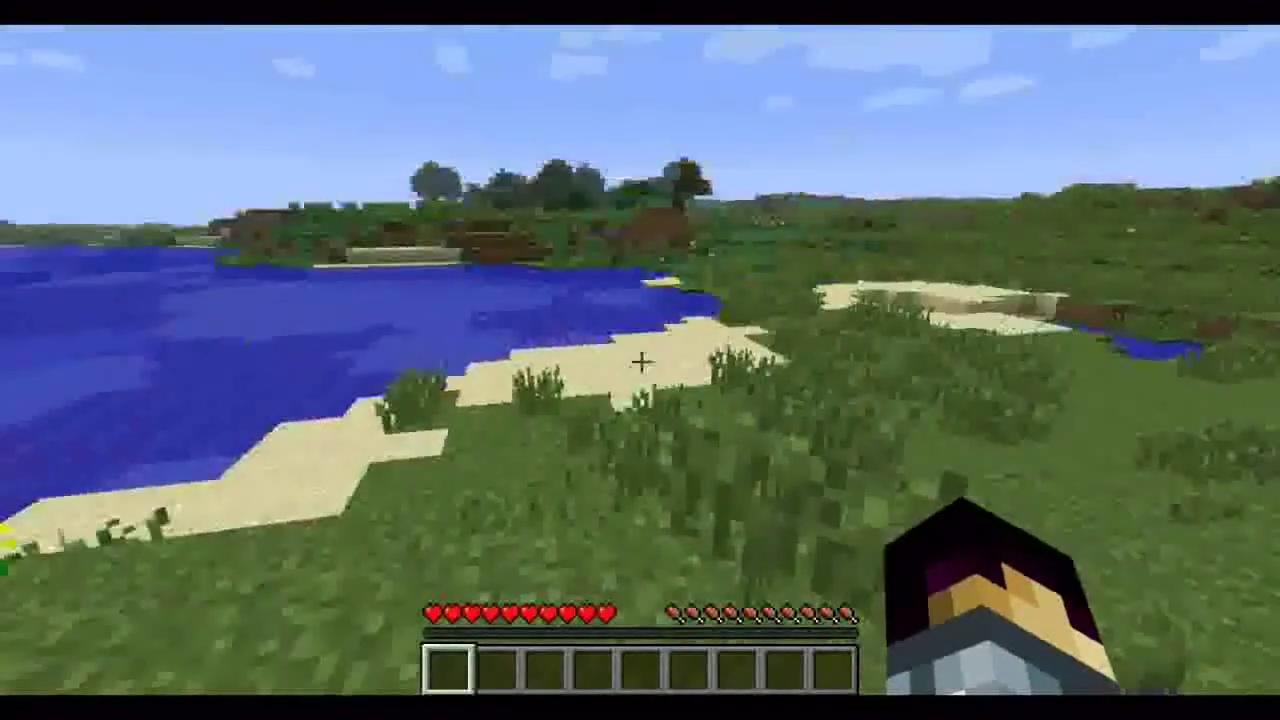
key(w)
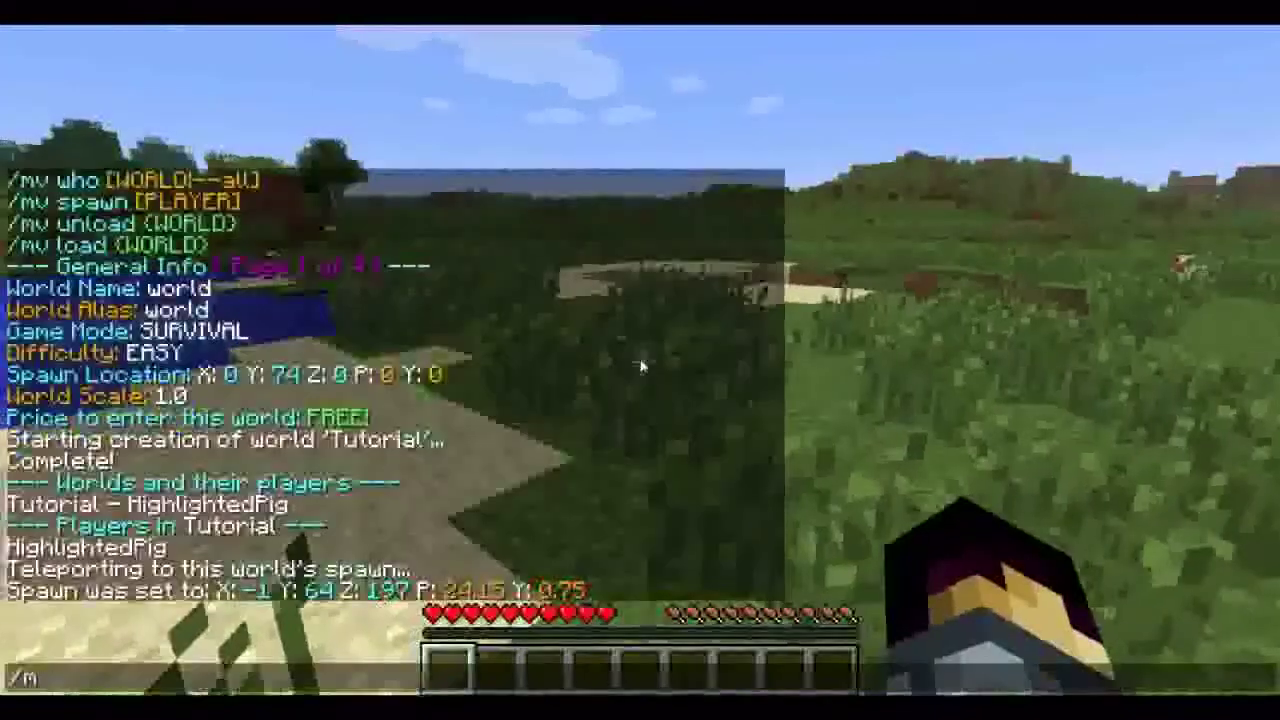
text(oord)
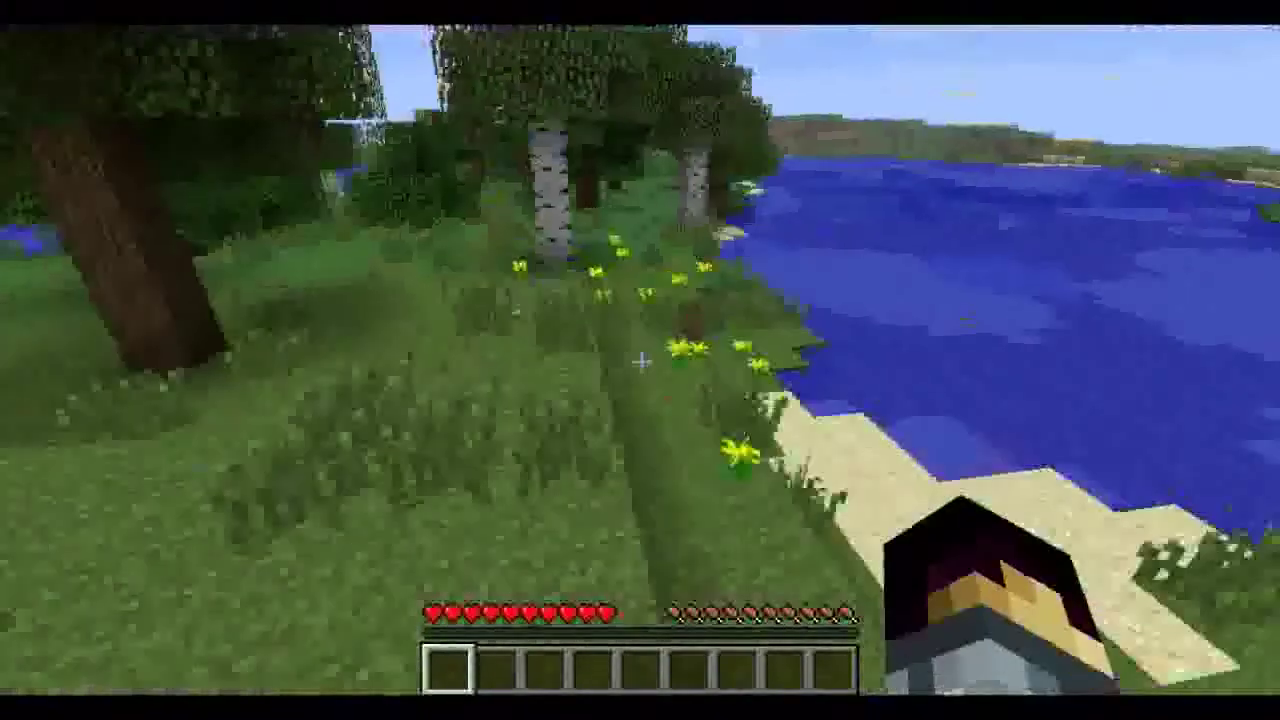
Read the Tutorial world's details in chat, then pause the game
key(t)
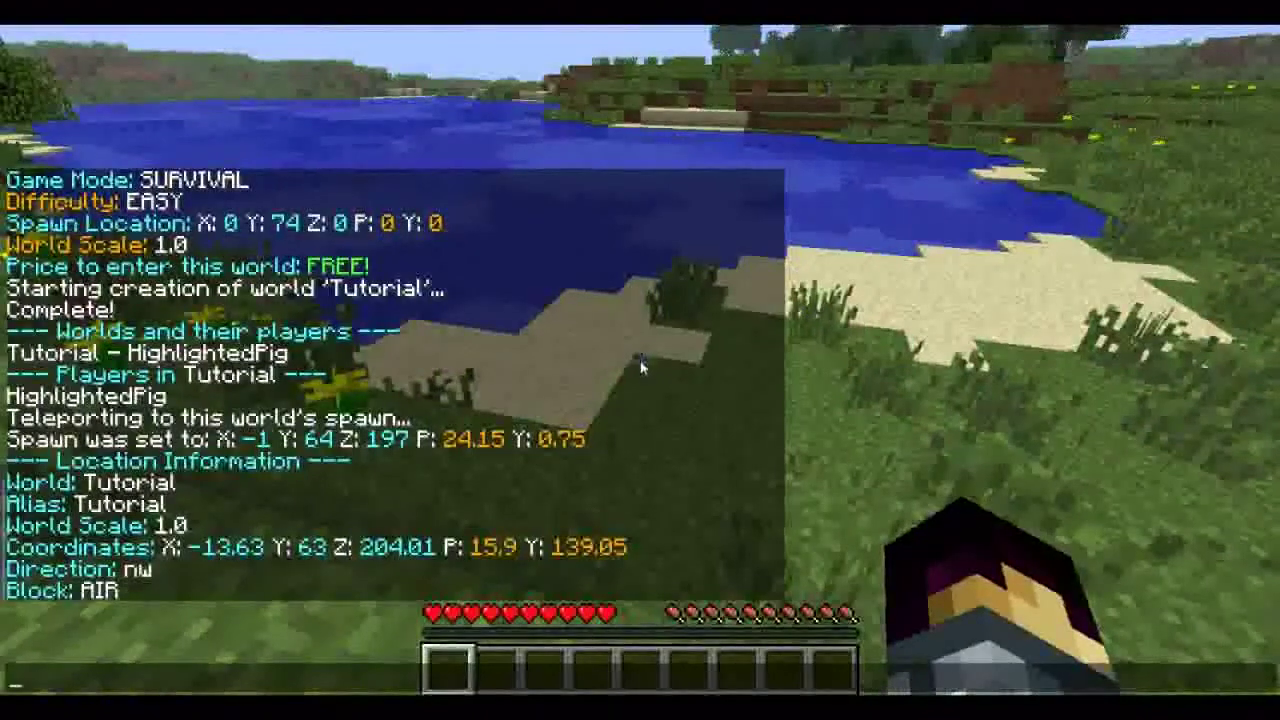
key(Escape)
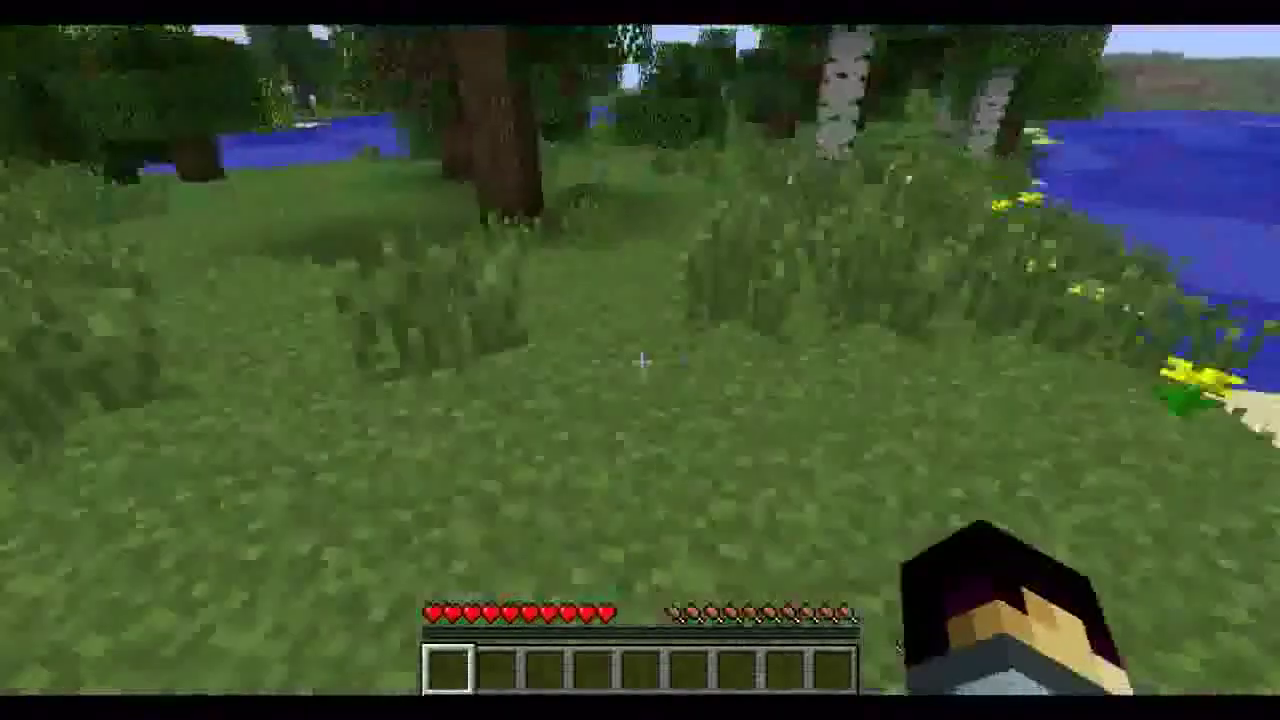
key(Escape)
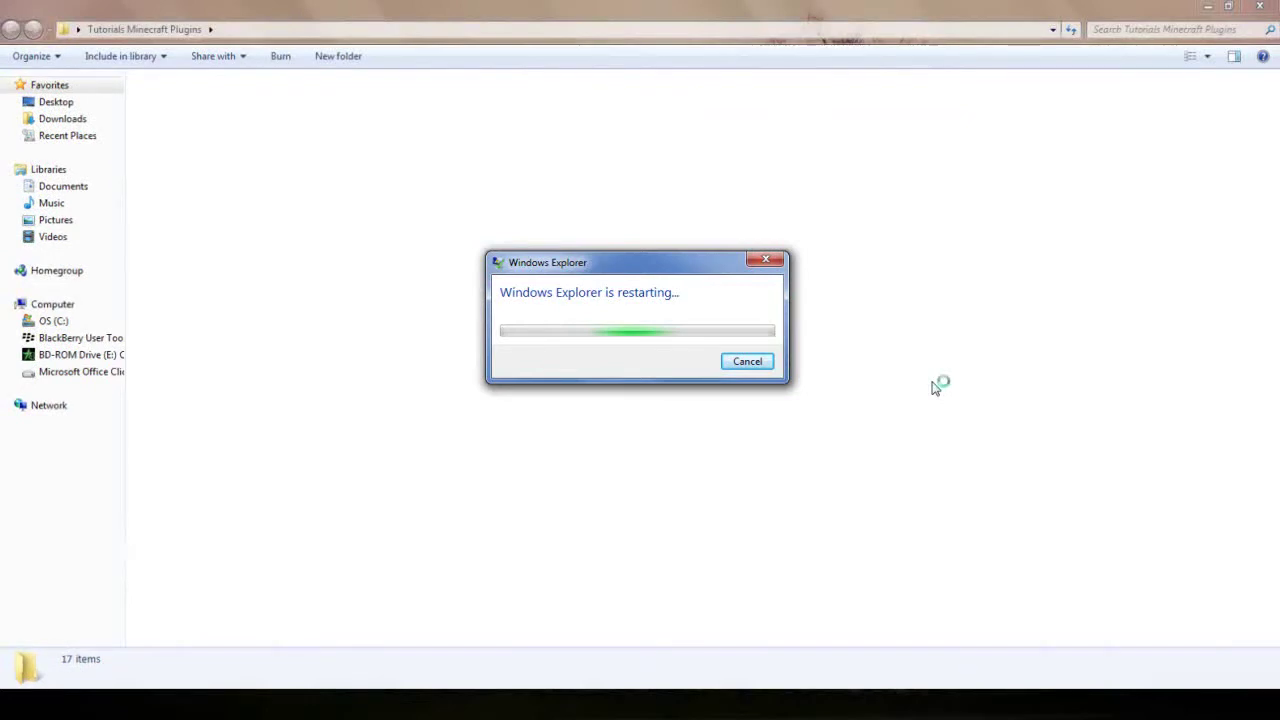
Browse Tutorials Minecraft Plugins > plugins > Multiverse-Core and open config.yml in Notepad++
right_click(822, 236)
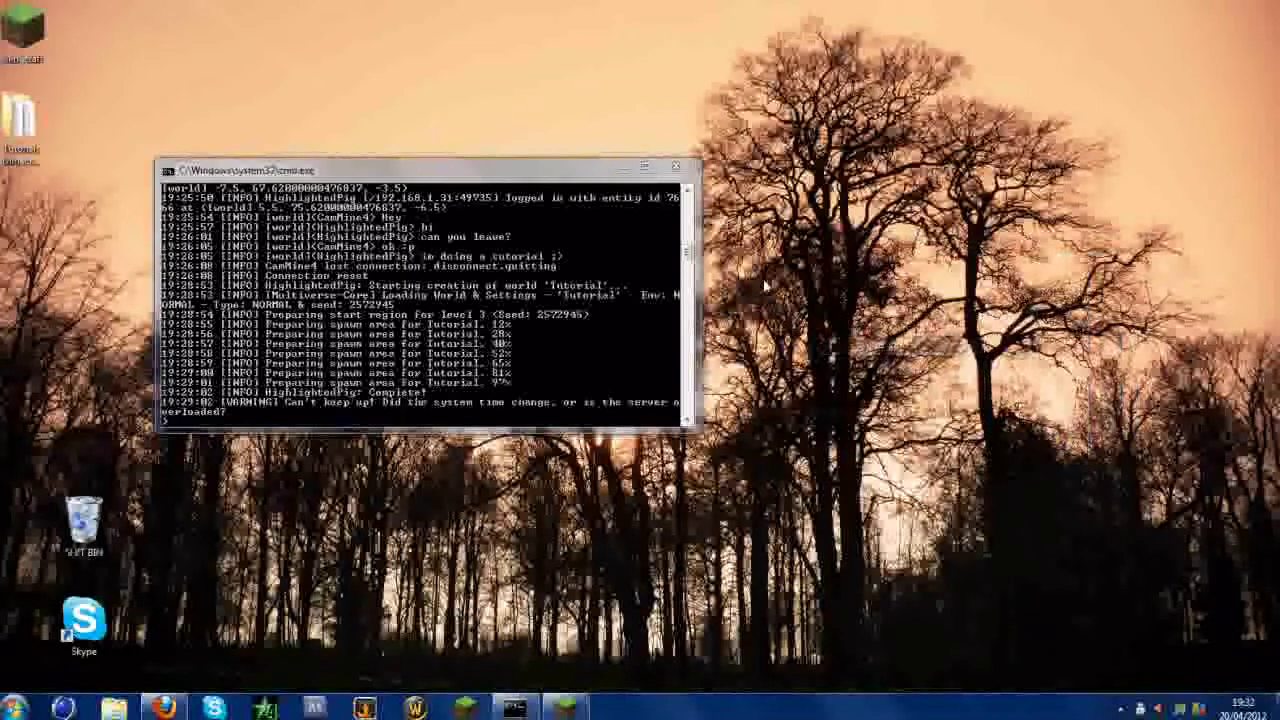
double_click(12, 122)
double_click(168, 103)
double_click(213, 104)
click(206, 104)
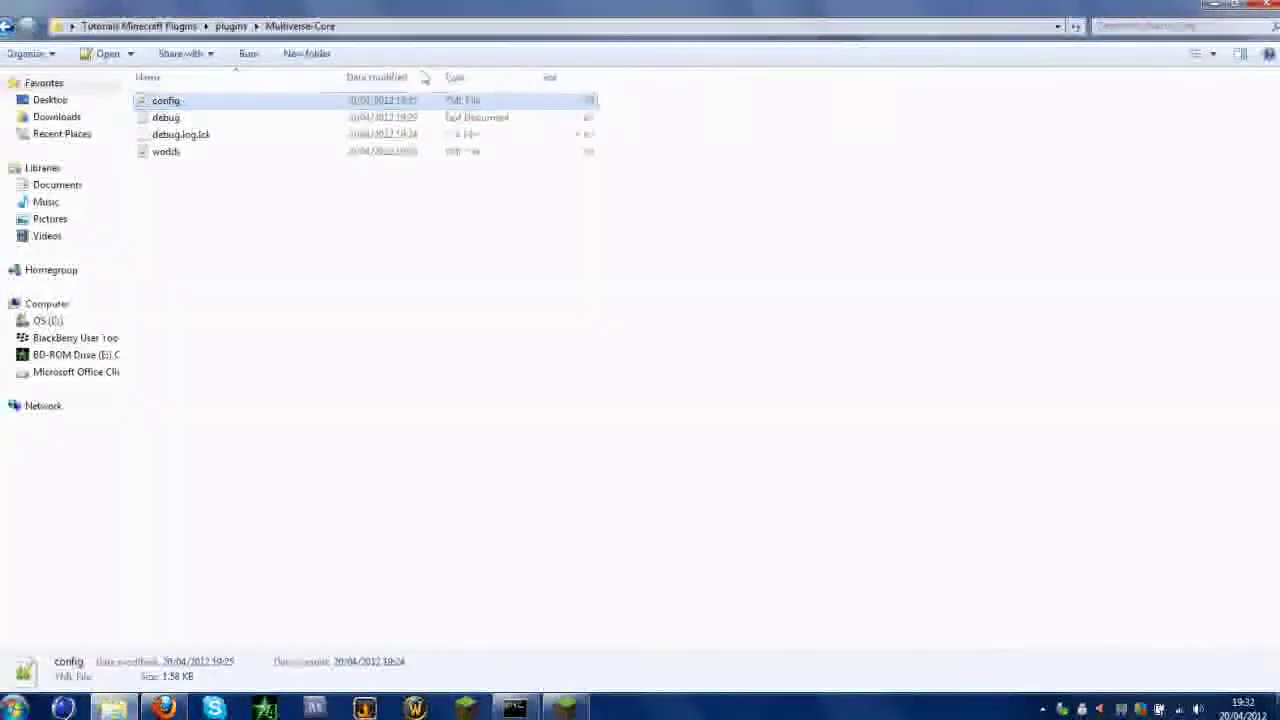
double_click(329, 103)
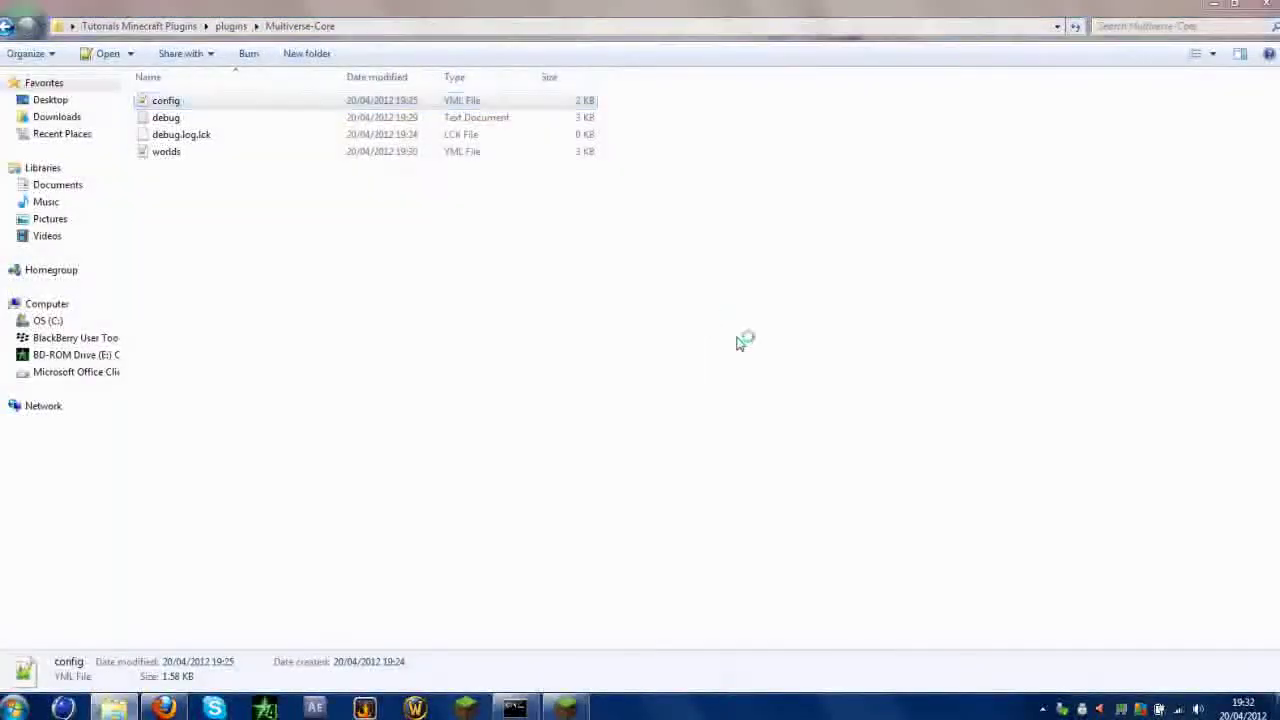
click(118, 708)
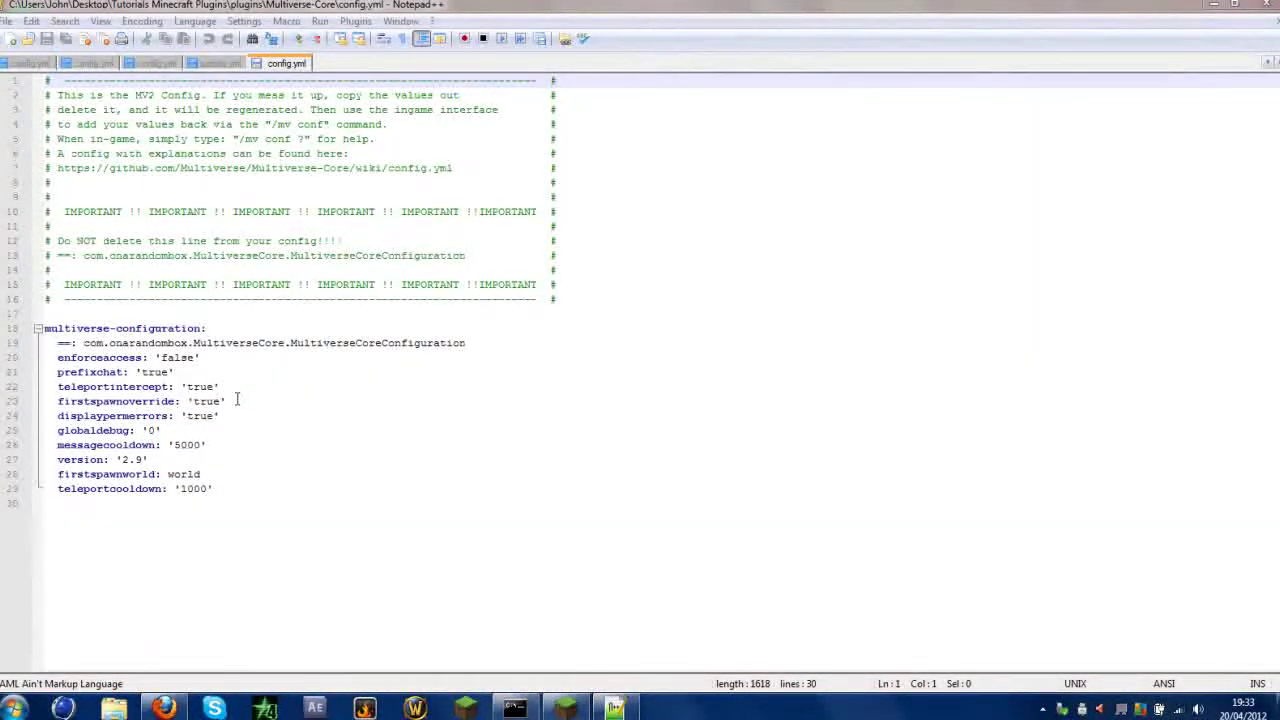
Resume the Tutorial world briefly, pause again, and close the Minecraft window
click(566, 708)
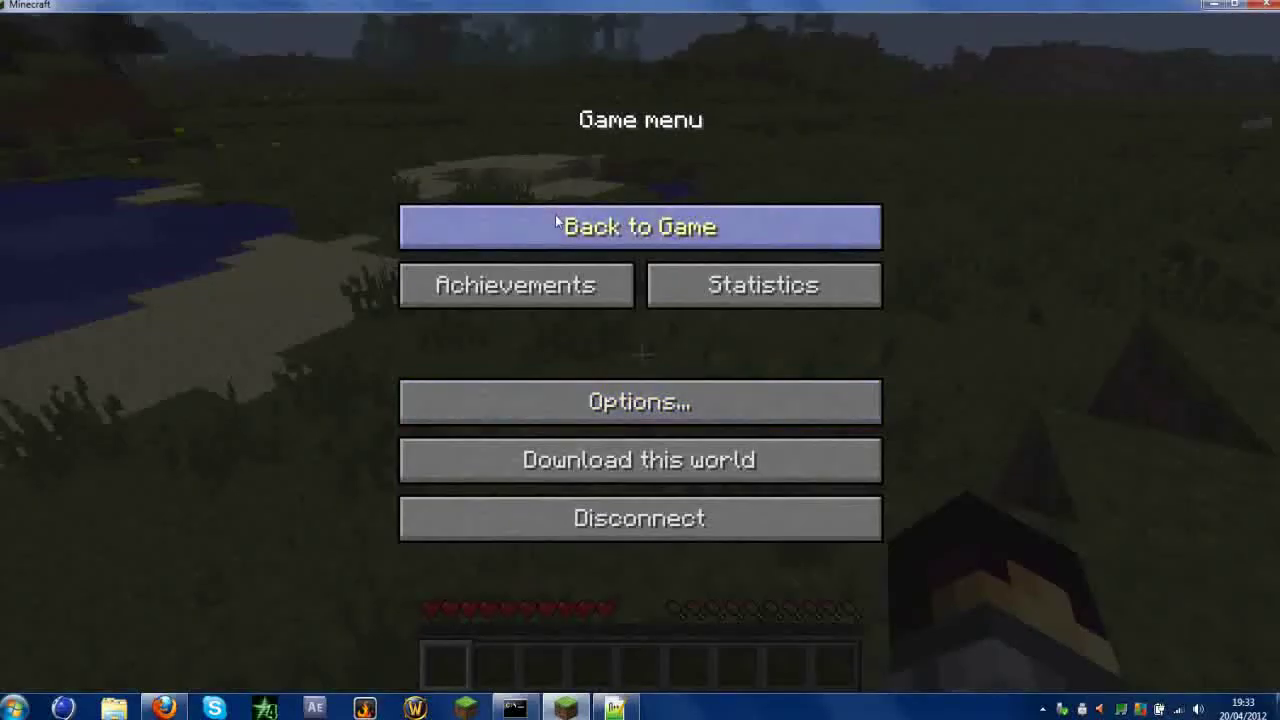
click(556, 222)
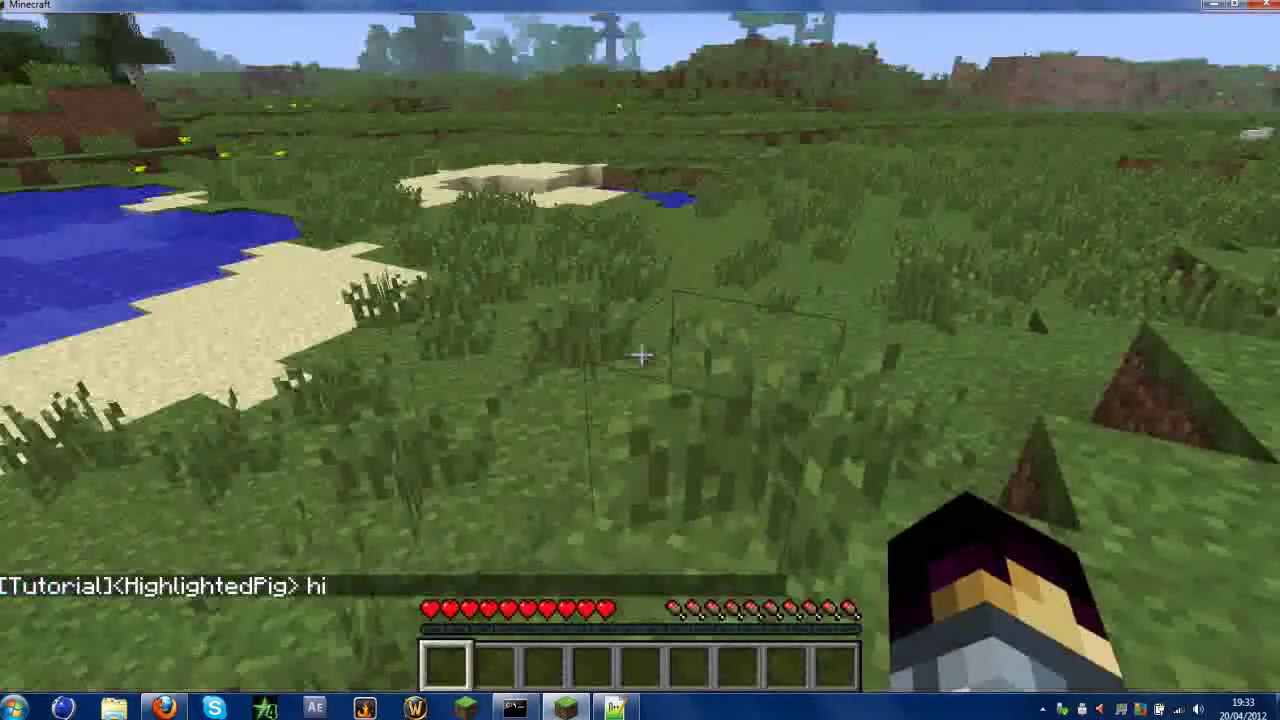
key(Escape)
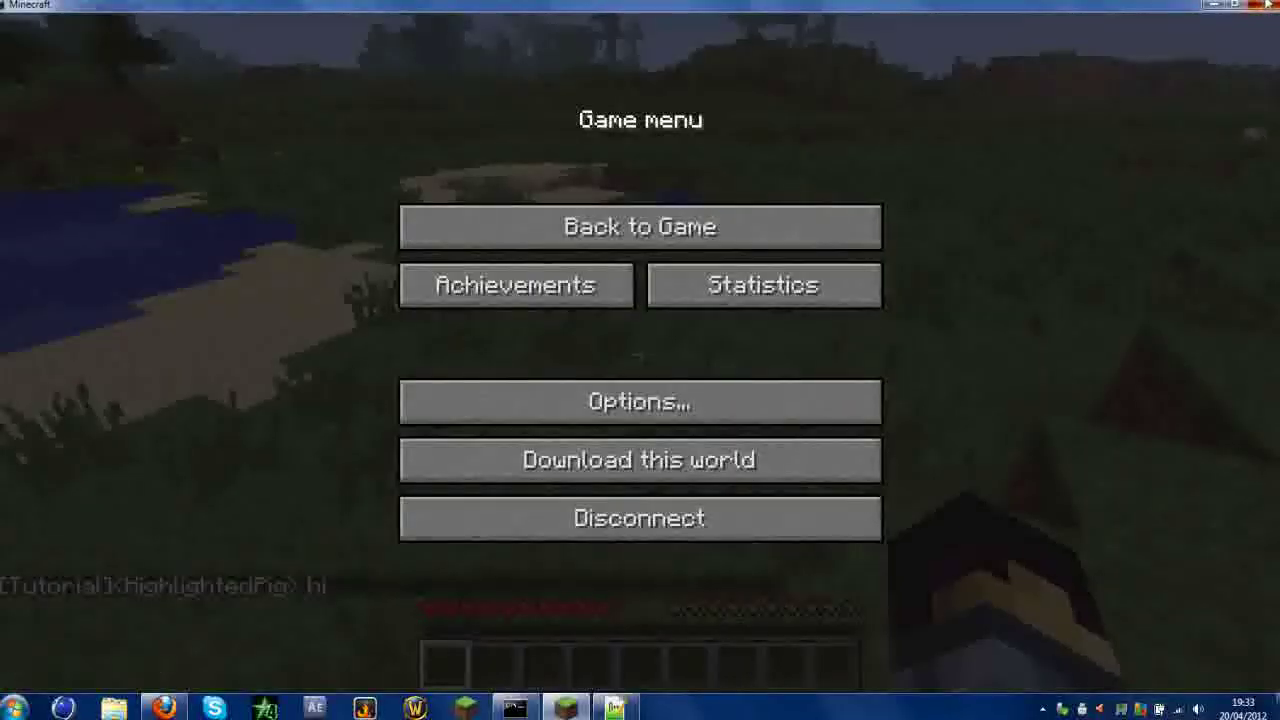
click(1233, 5)
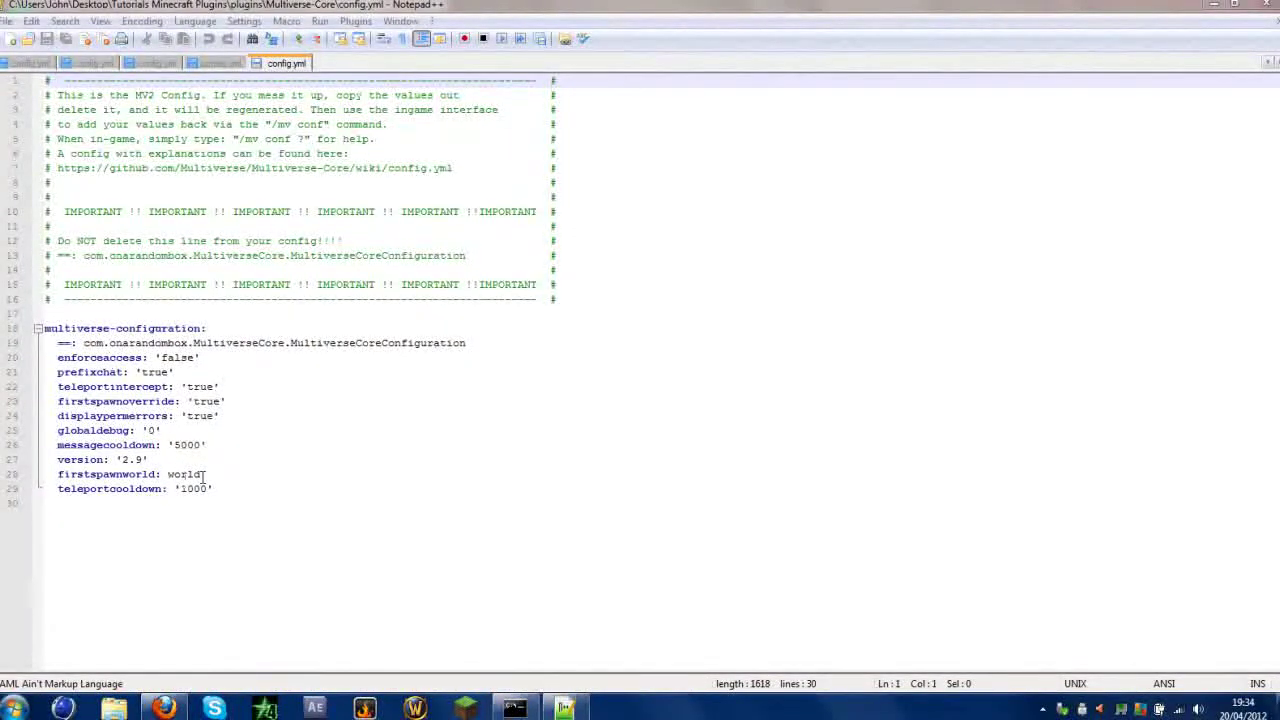
Inspect the firstspawnworld value 'world' in config.yml, leaving it unchanged
drag(204, 474, 168, 474)
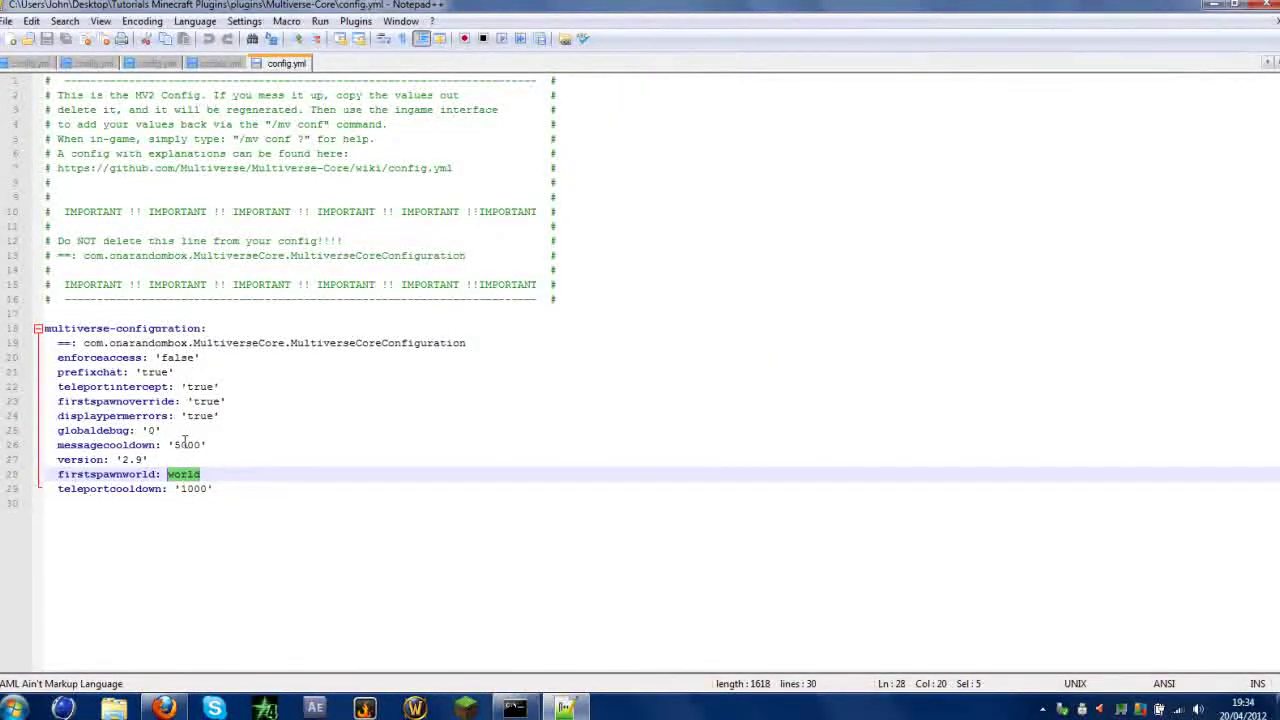
click(214, 489)
click(214, 474)
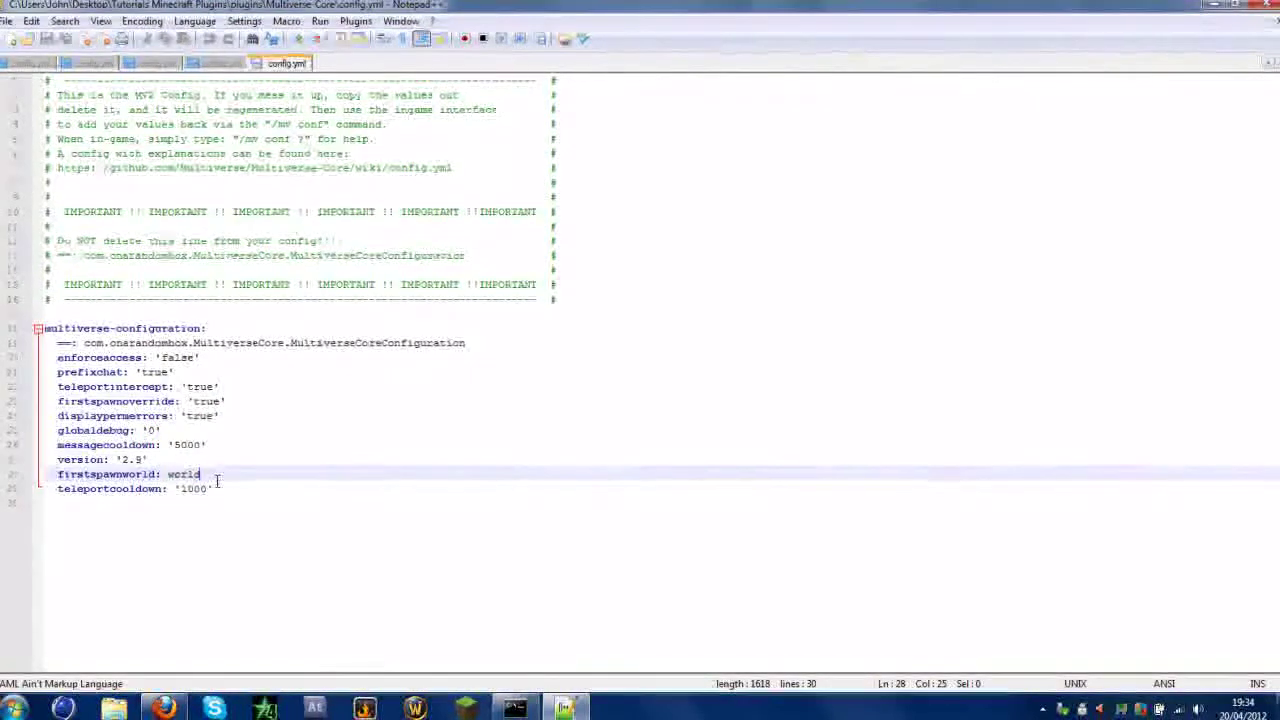
click(236, 392)
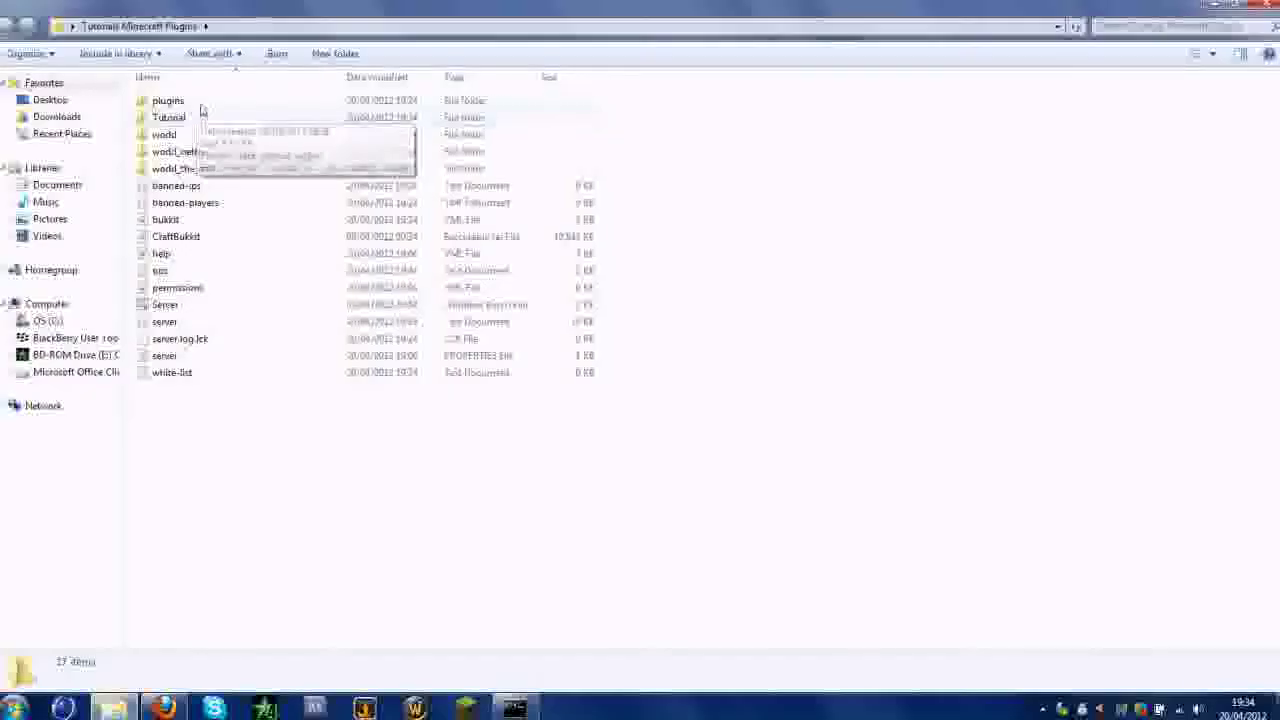
Open worlds.yml from plugins > Multiverse-Core in Notepad++, restoring the minimized window
double_click(200, 102)
double_click(198, 102)
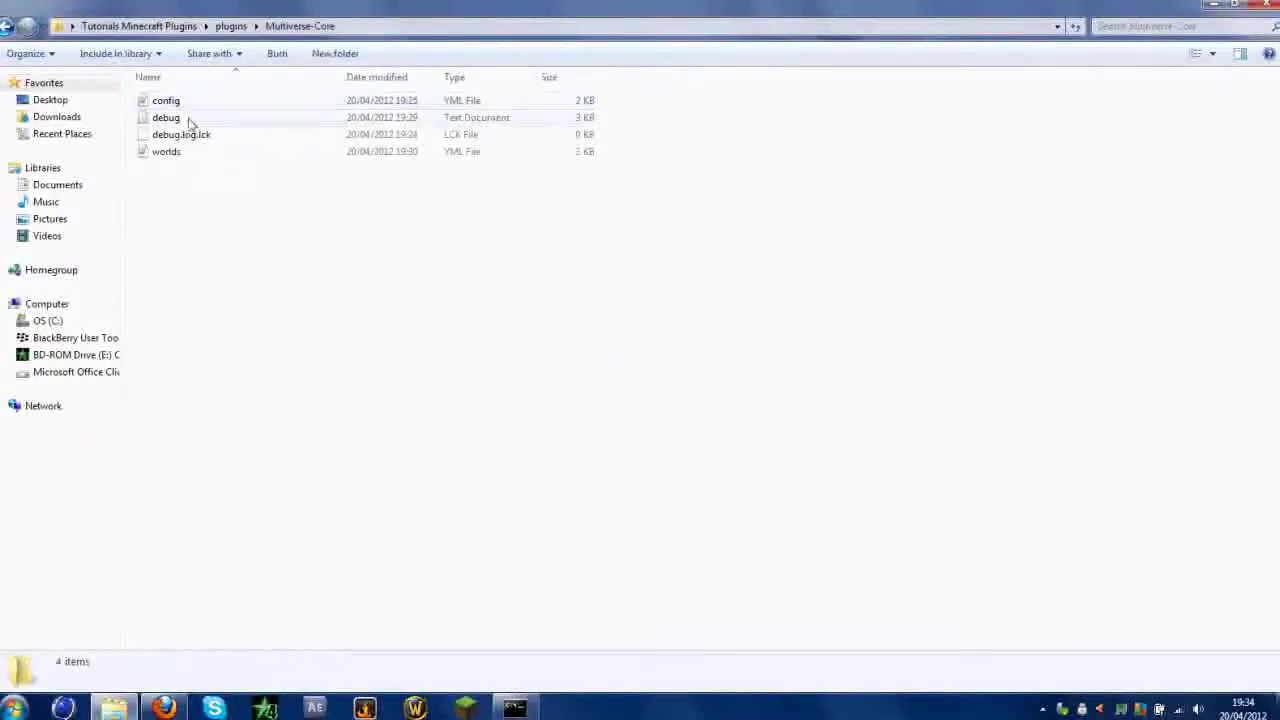
click(168, 153)
double_click(168, 153)
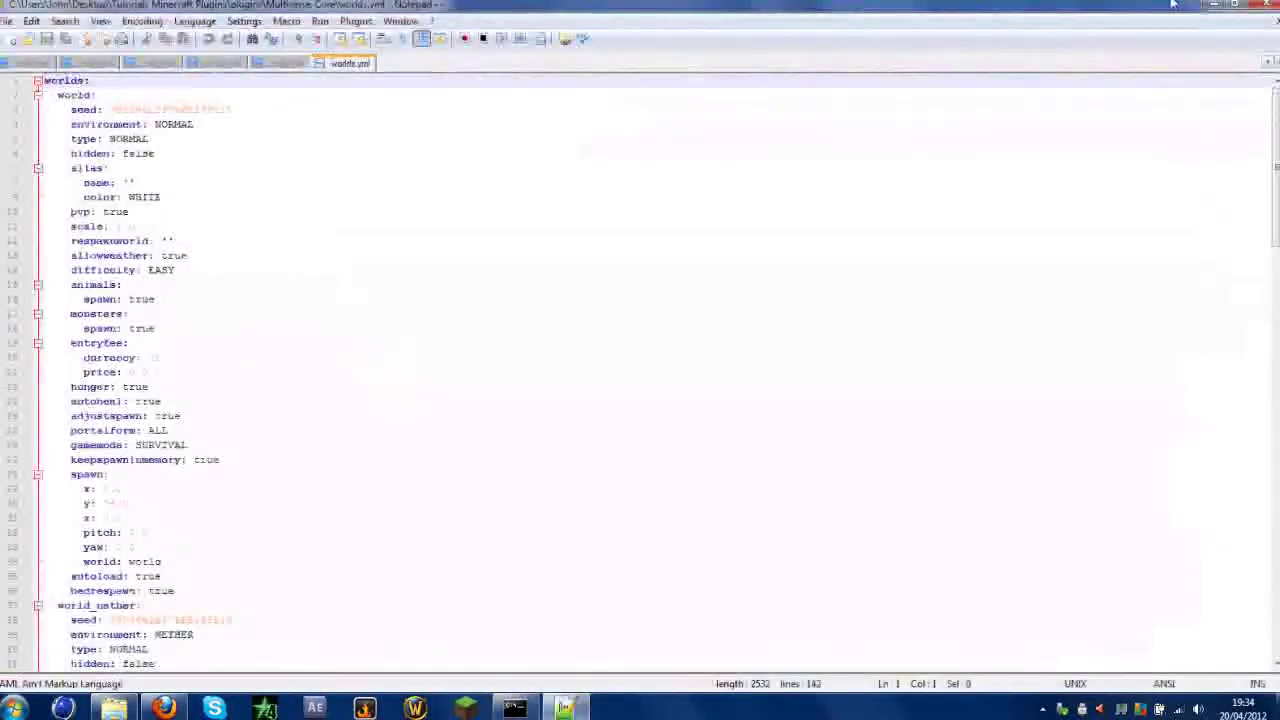
click(1212, 8)
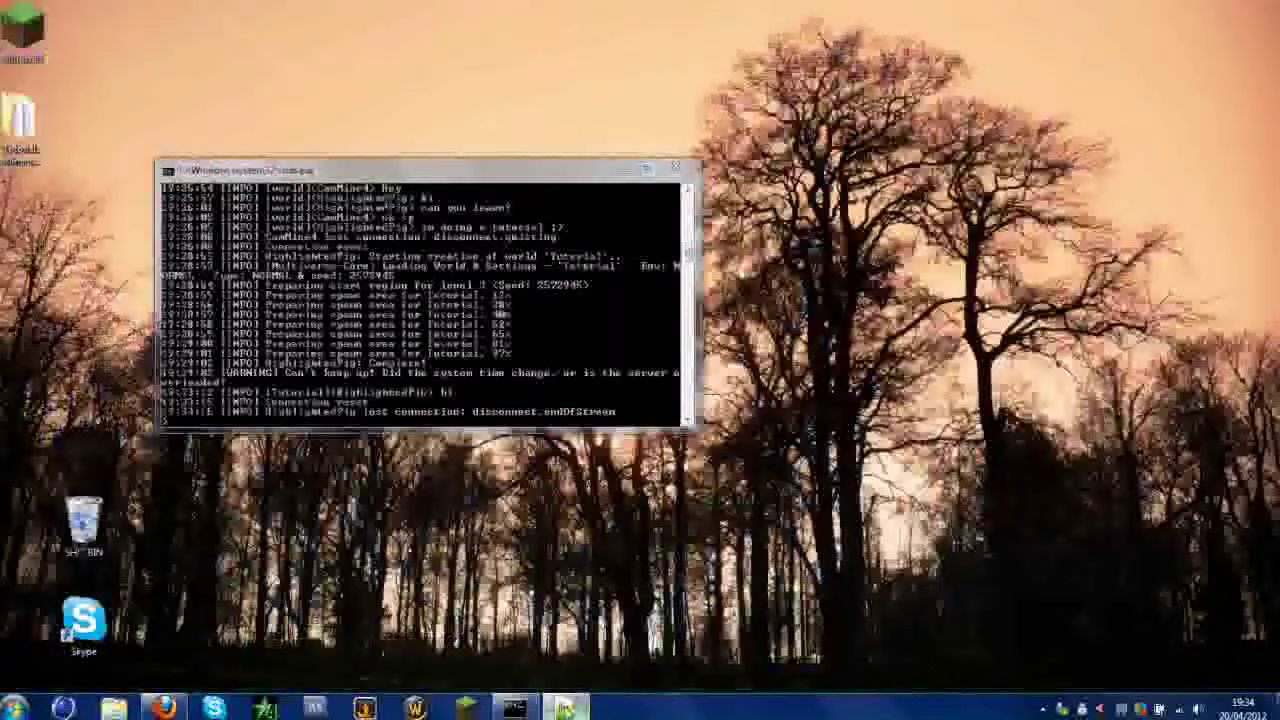
click(565, 708)
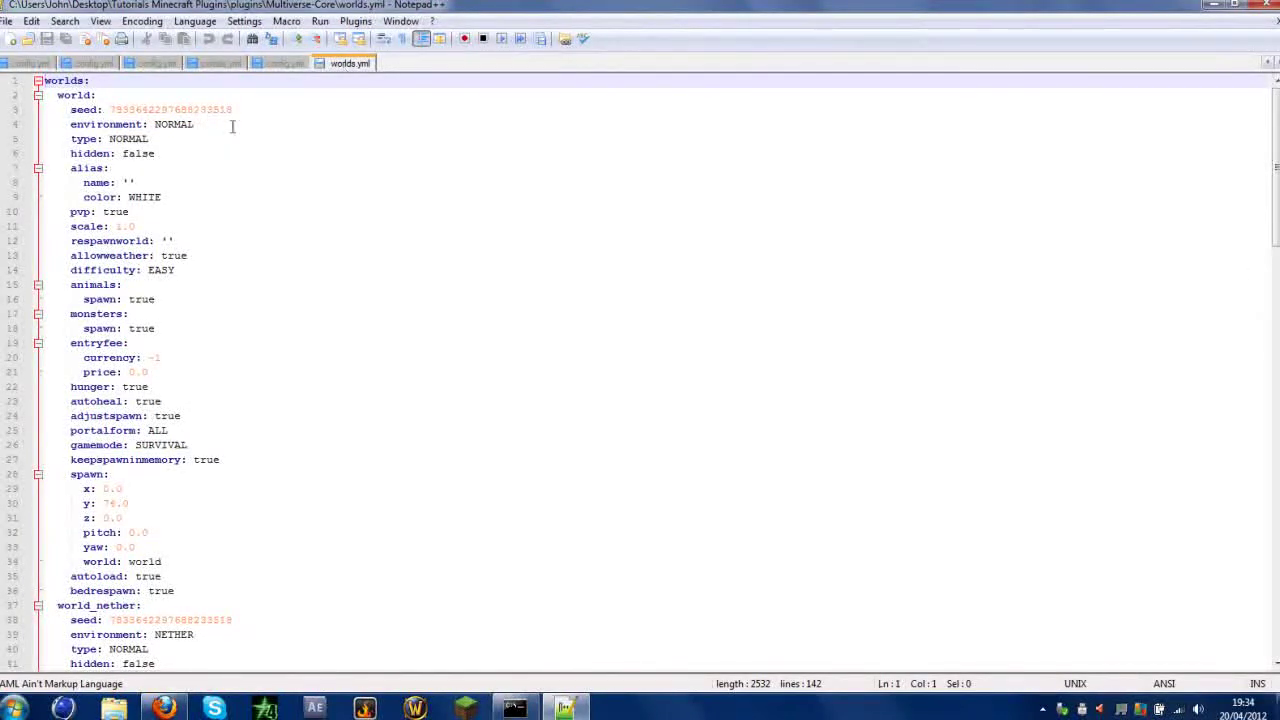
Scroll to the end of worlds.yml and inspect the Tutorial entry's seed, environment and alias color WHITE
drag(1277, 228, 1275, 485)
scroll(510, 353, down, 13)
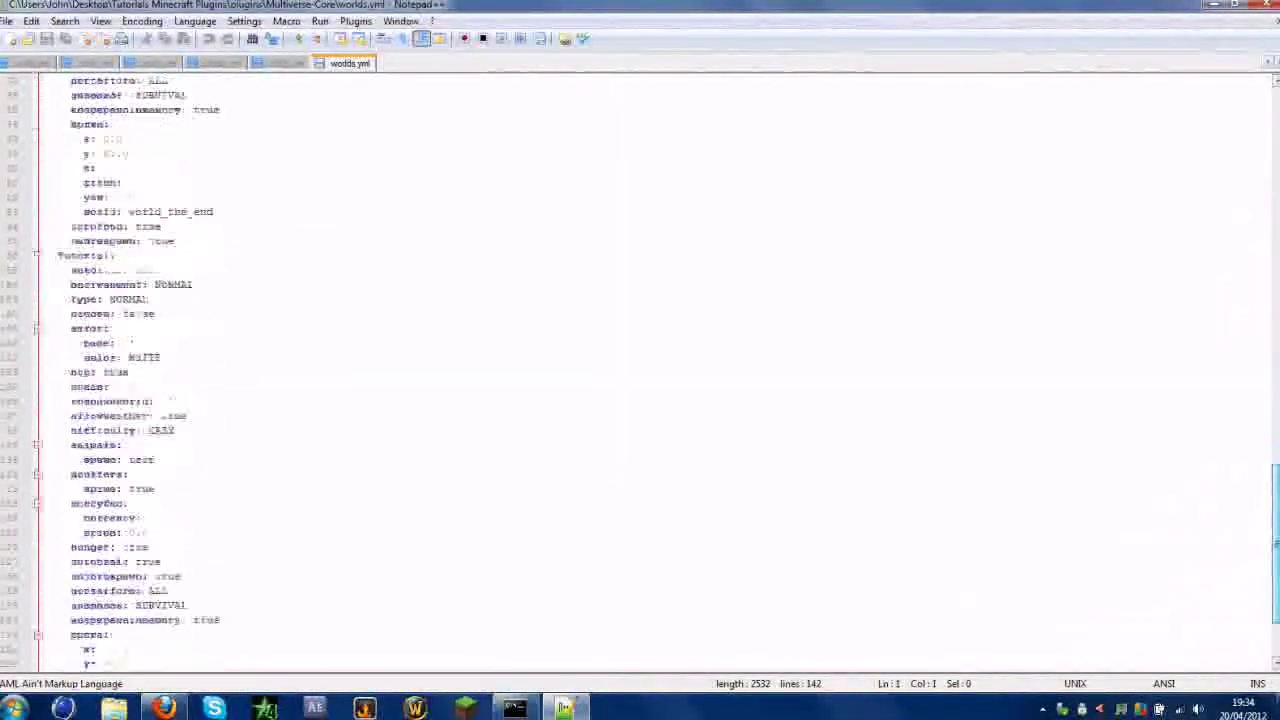
drag(63, 139, 157, 153)
click(160, 153)
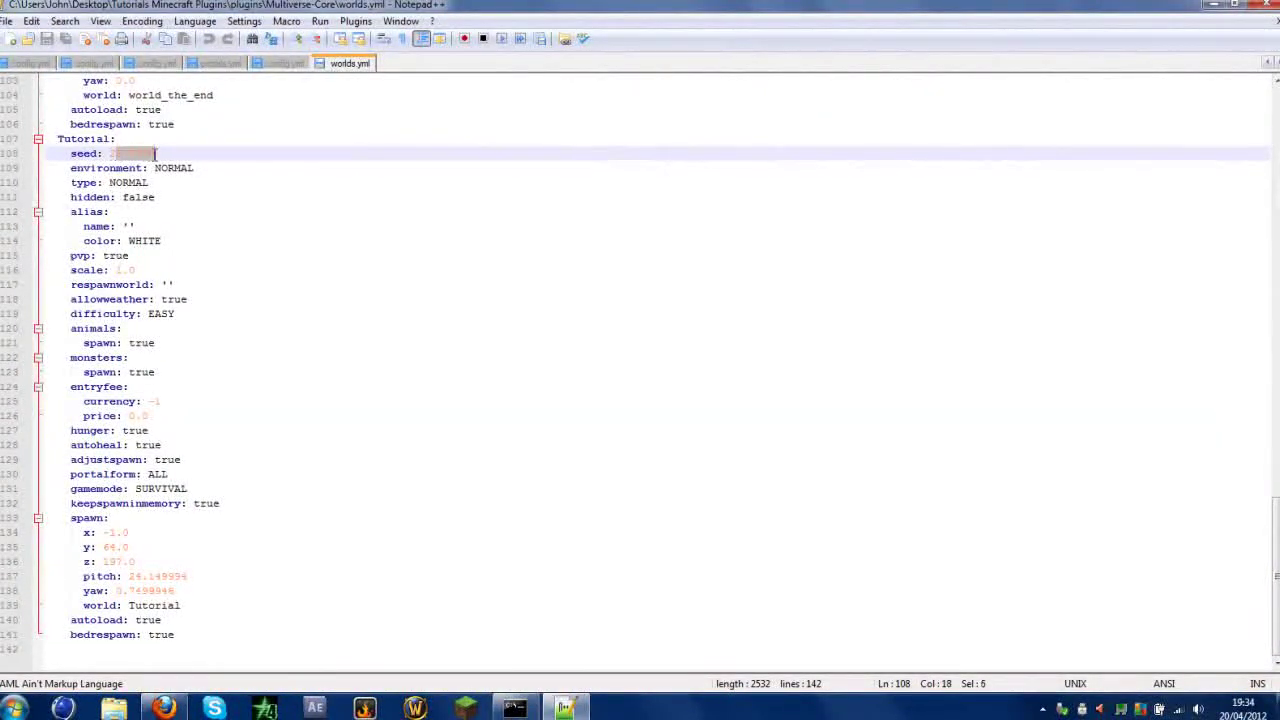
click(159, 168)
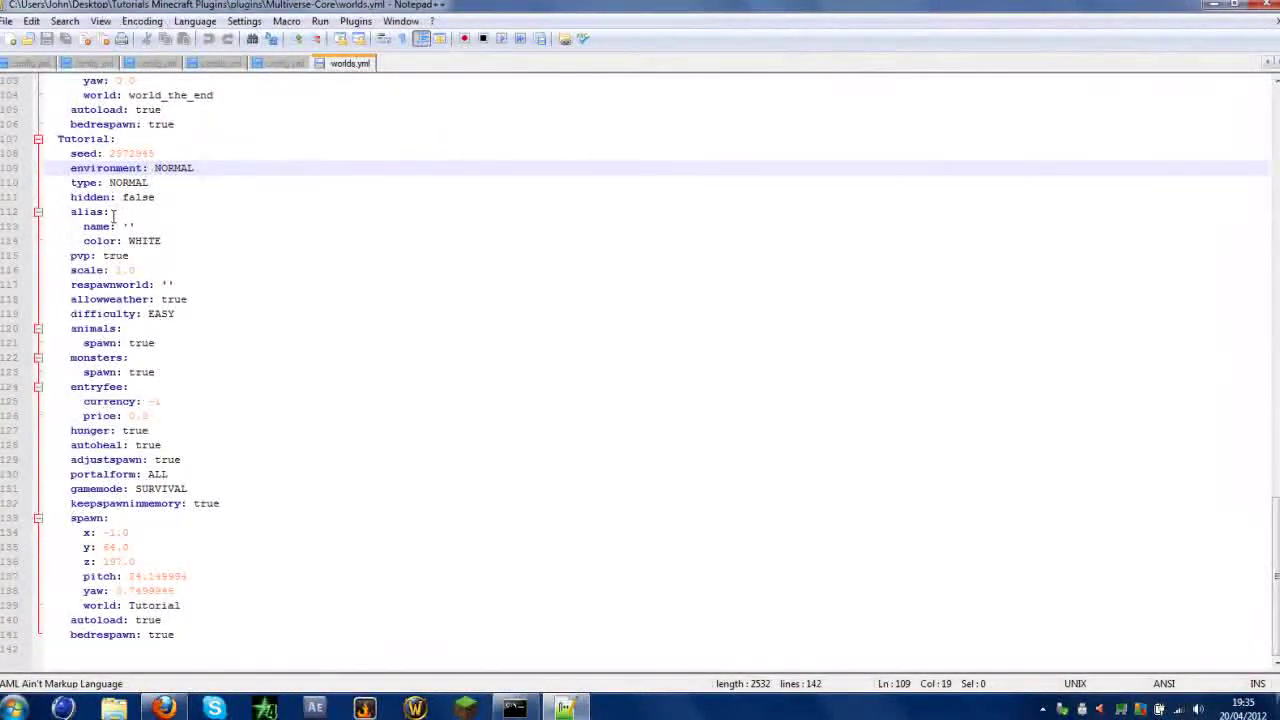
drag(161, 241, 128, 242)
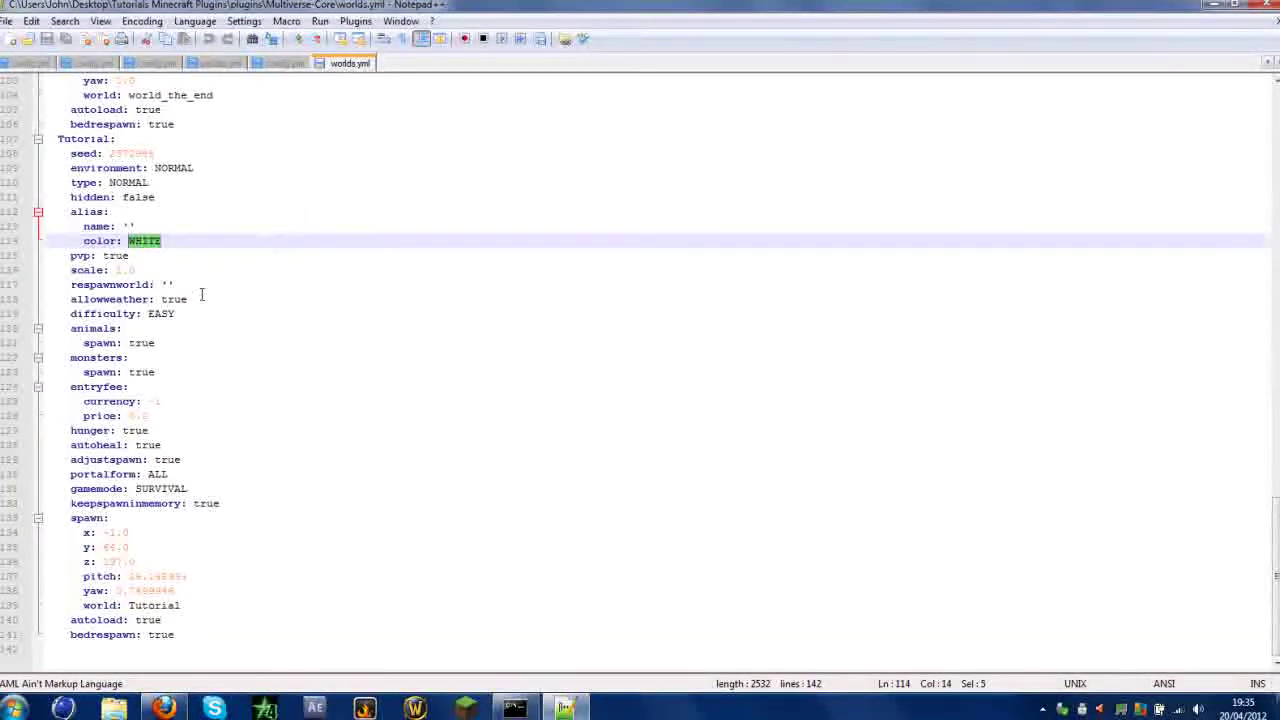
Change the Tutorial world's pvp value from true to false
double_click(115, 256)
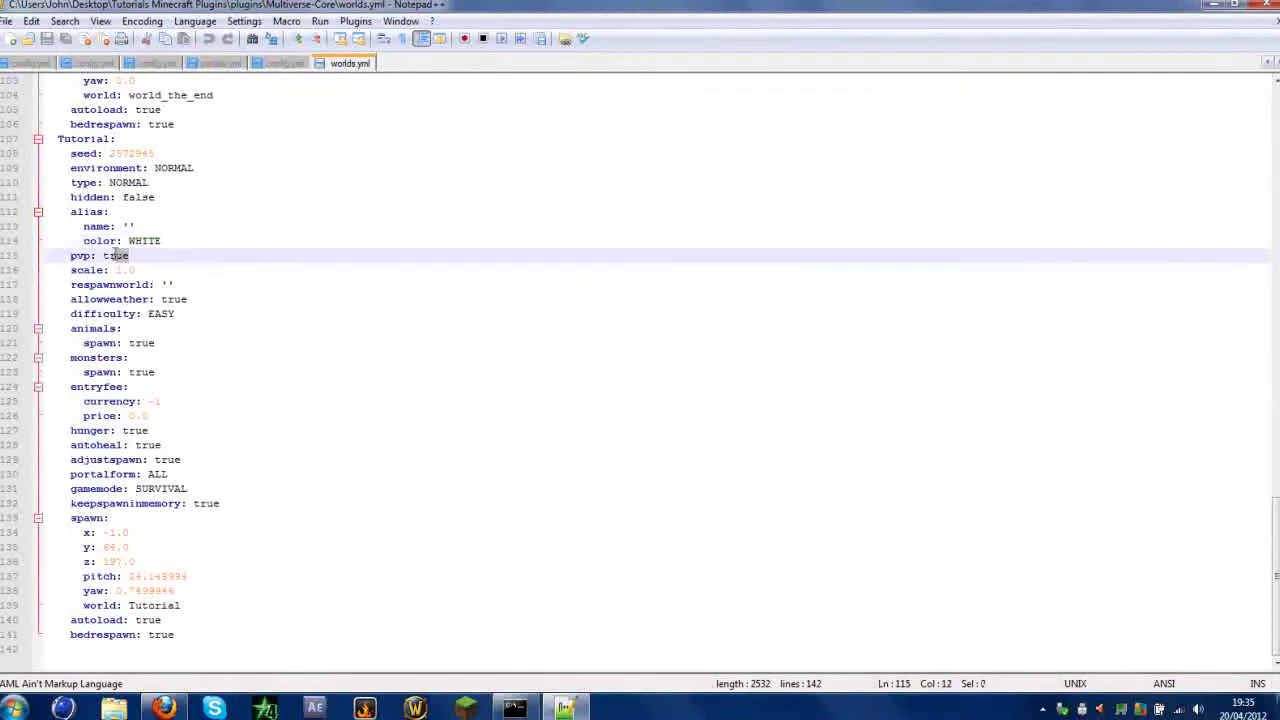
text(false)
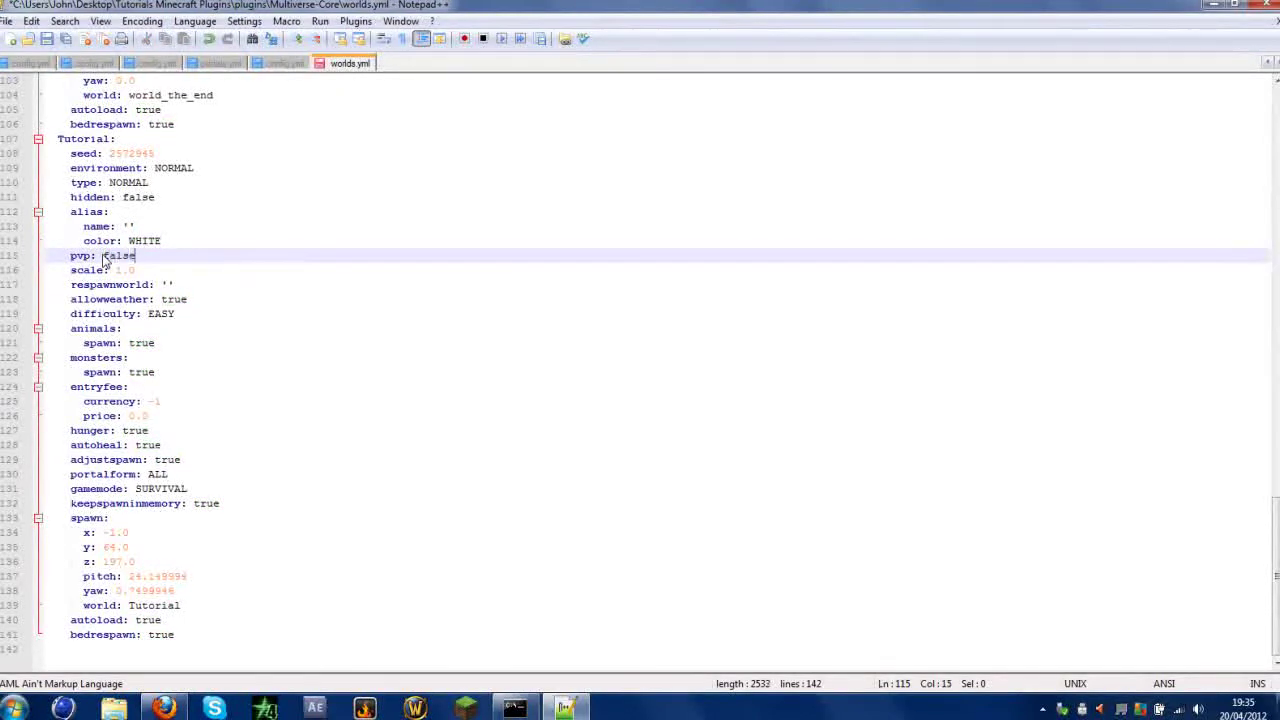
click(286, 282)
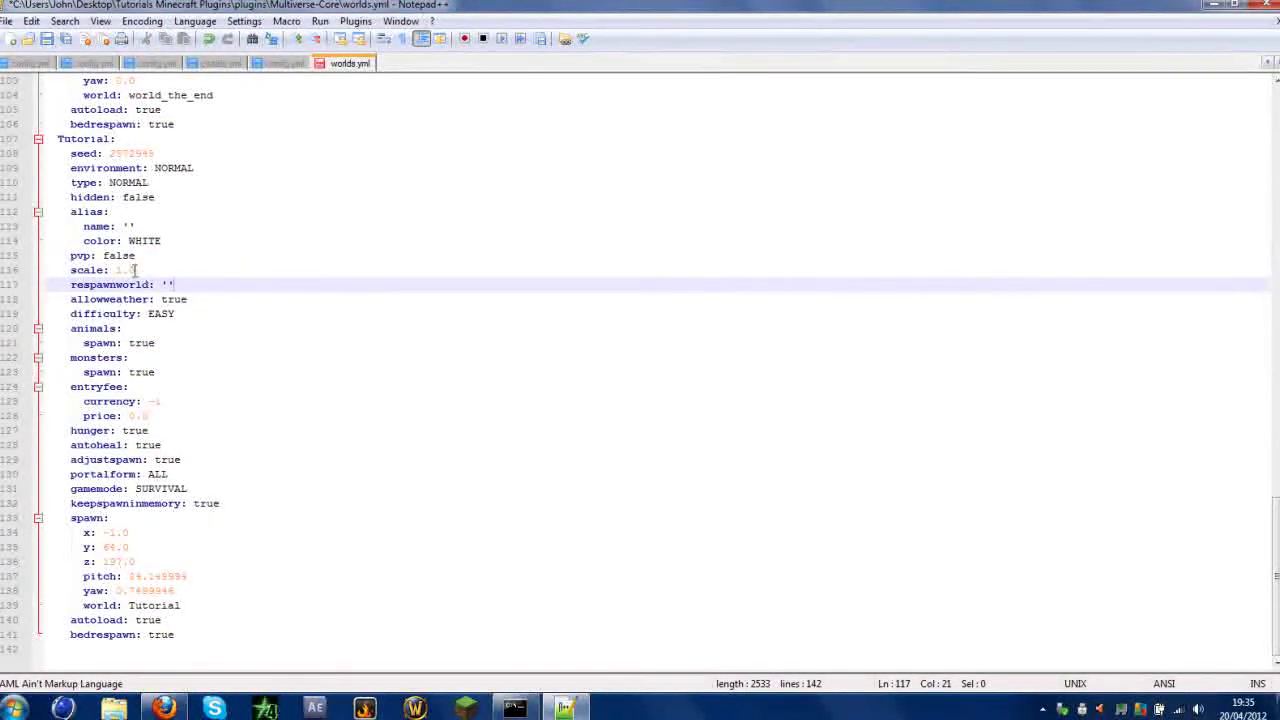
click(204, 306)
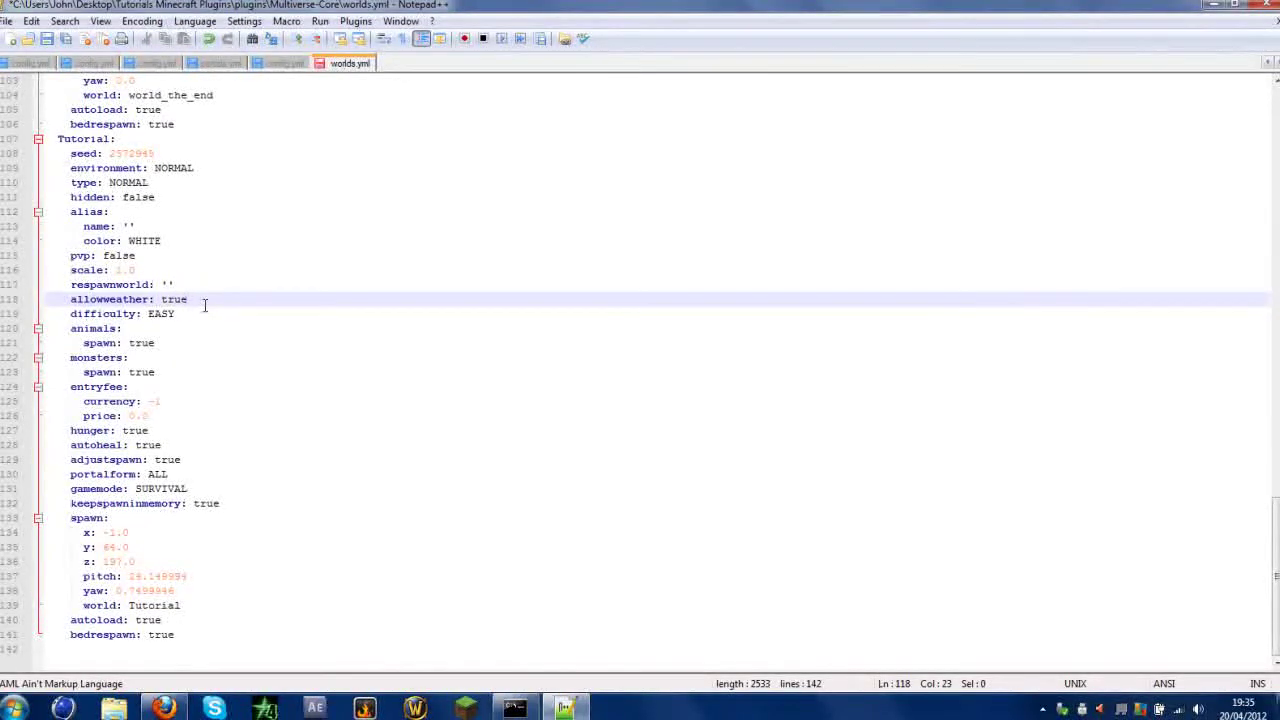
Confirm difficulty stays EASY, then close worlds.yml without saving
double_click(176, 313)
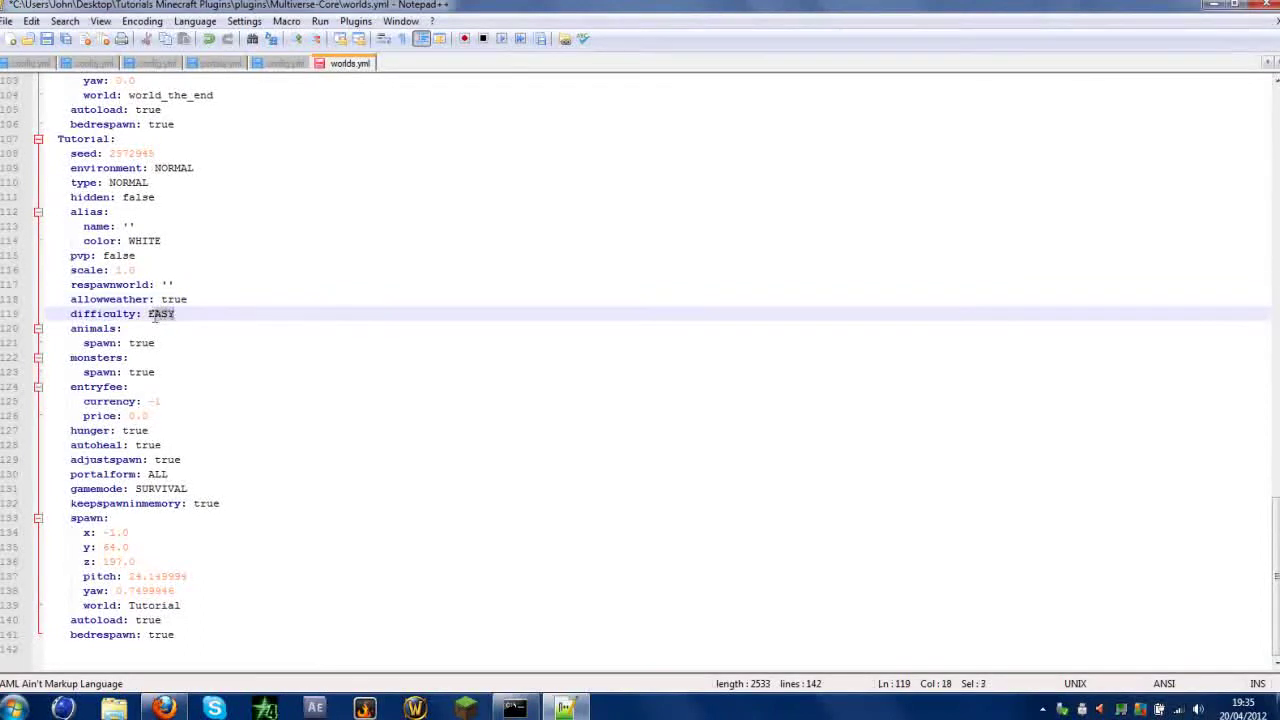
click(210, 315)
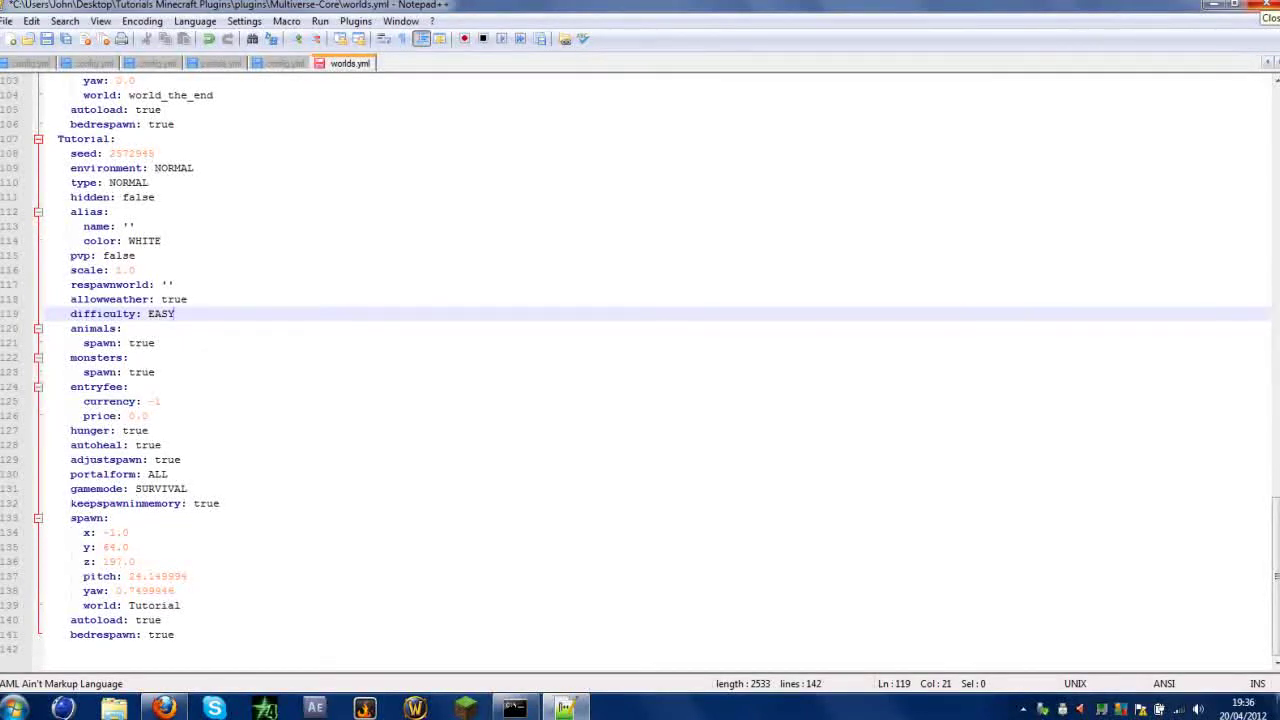
click(1258, 4)
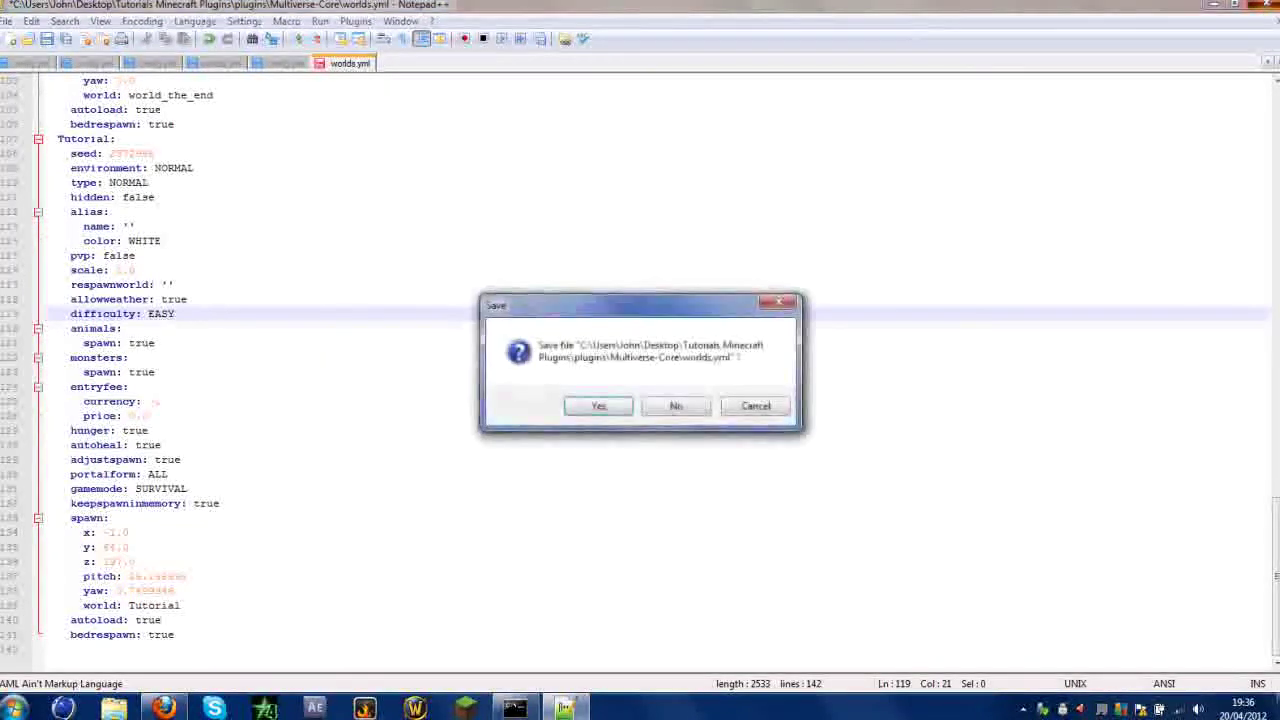
click(677, 405)
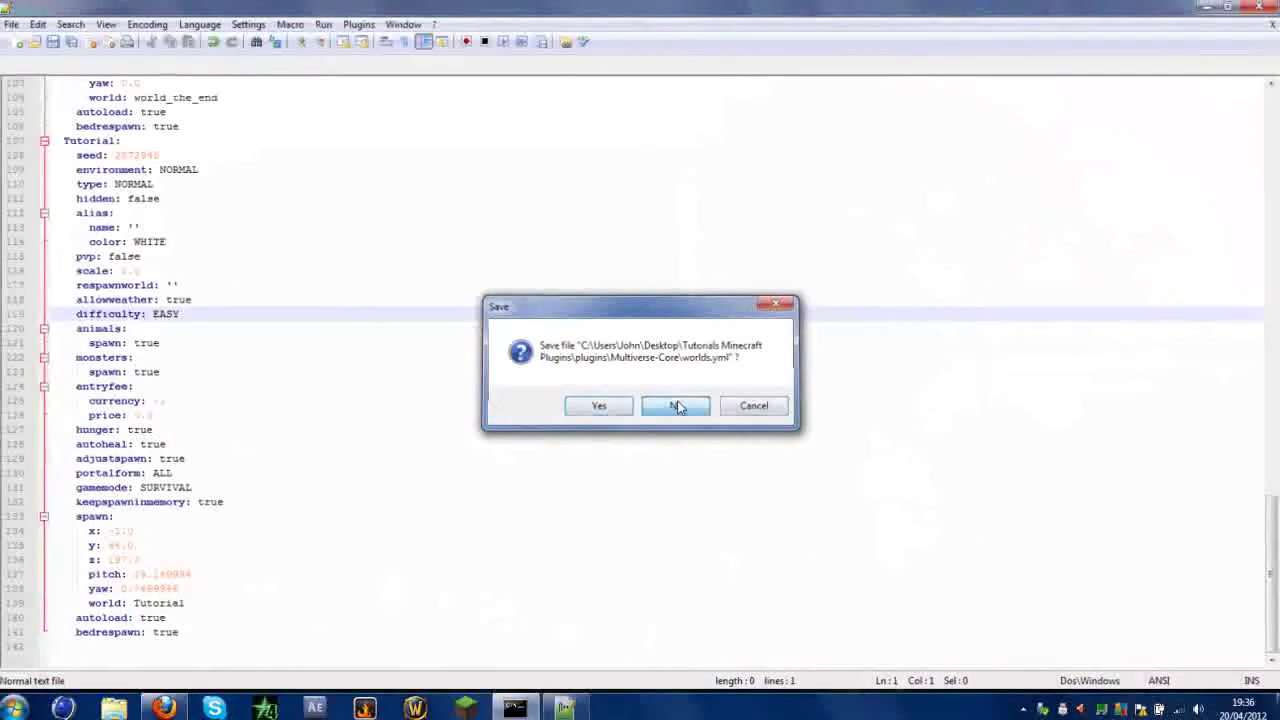